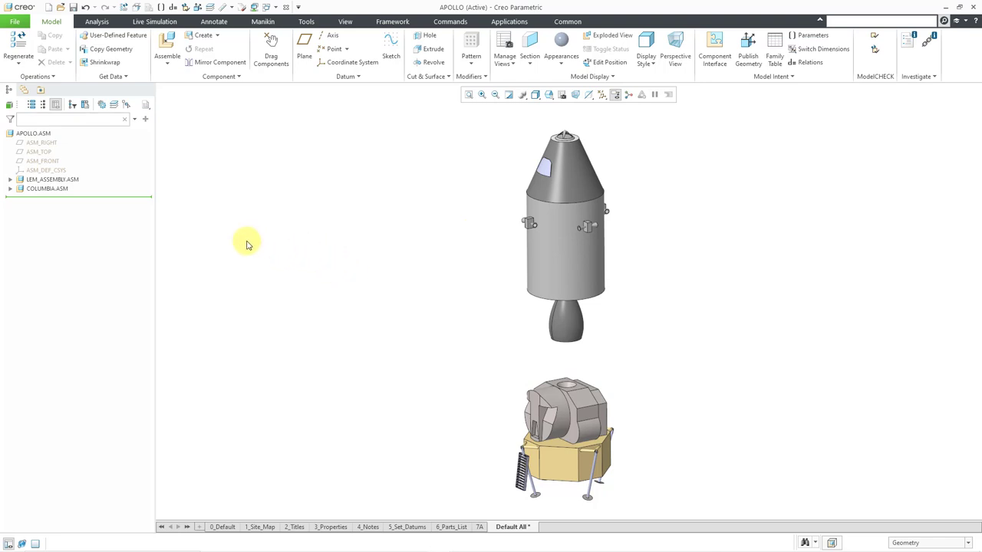
Open COLUMBIA.ASM's placement for redefinition to show its Set3 Coincident and Distance constraints.
{"action": "left_click", "coordinate": [44, 192]}
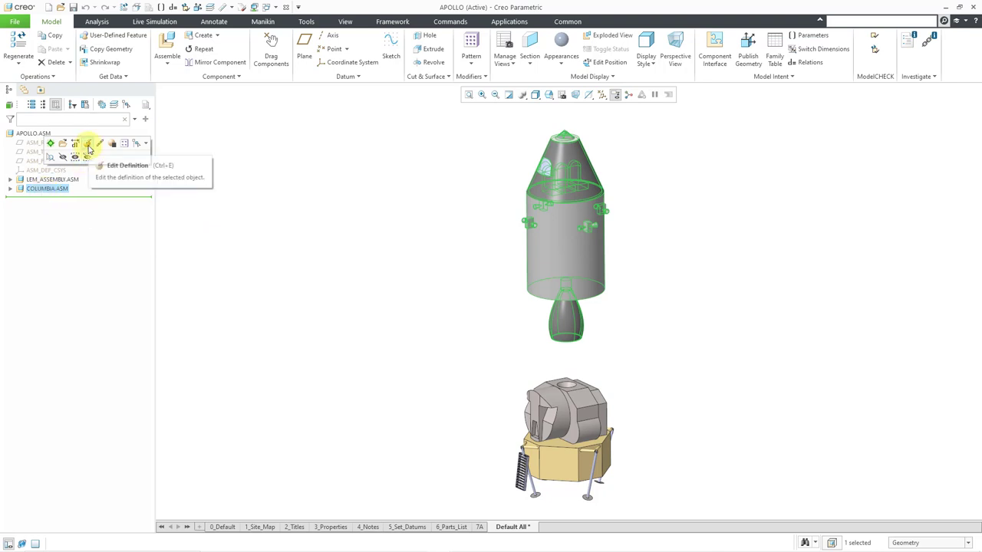
{"action": "left_click", "coordinate": [88, 145]}
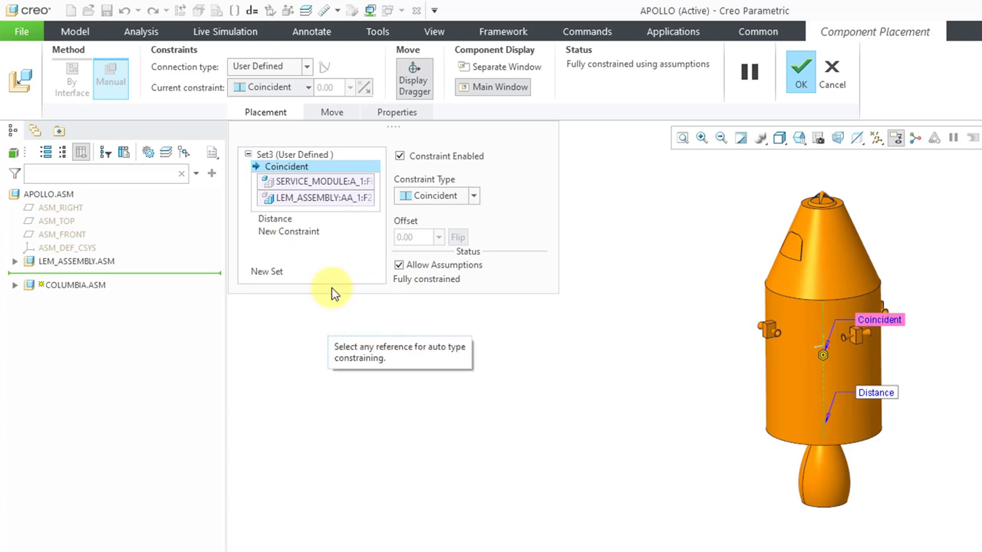
Rename the capsule's Set3 constraint set to LAUNCH and disable it.
{"action": "left_click", "coordinate": [303, 156]}
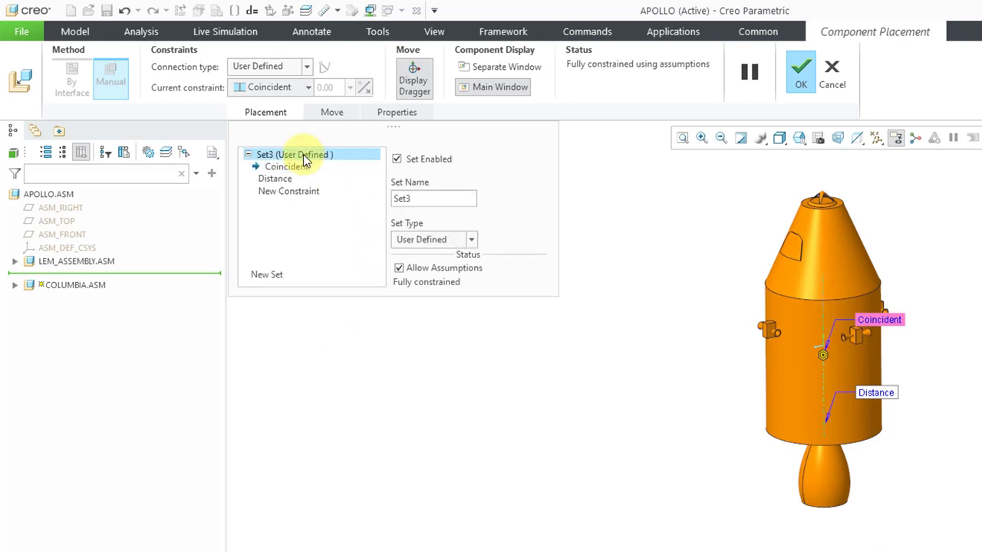
{"action": "double_click", "coordinate": [419, 198]}
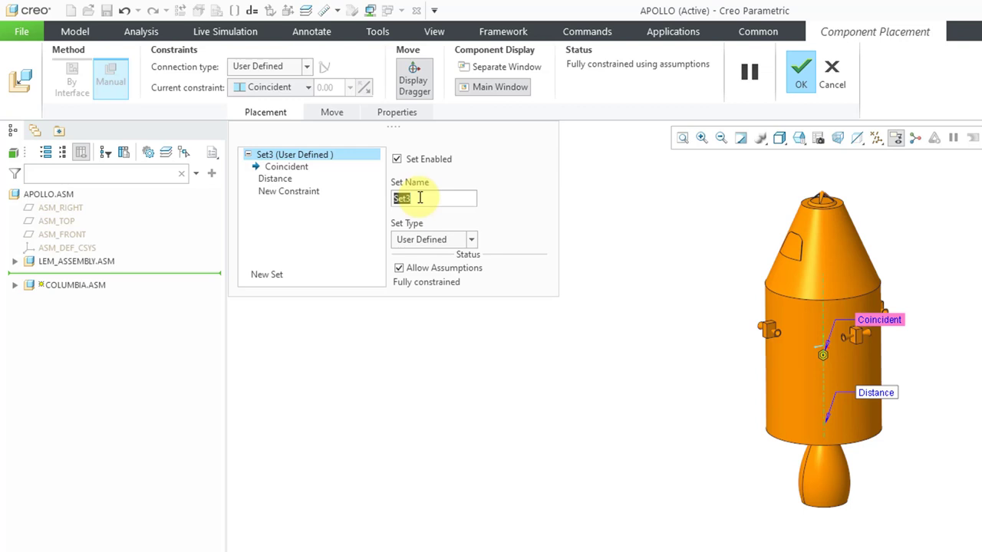
{"action": "type", "text": "LAUNCH"}
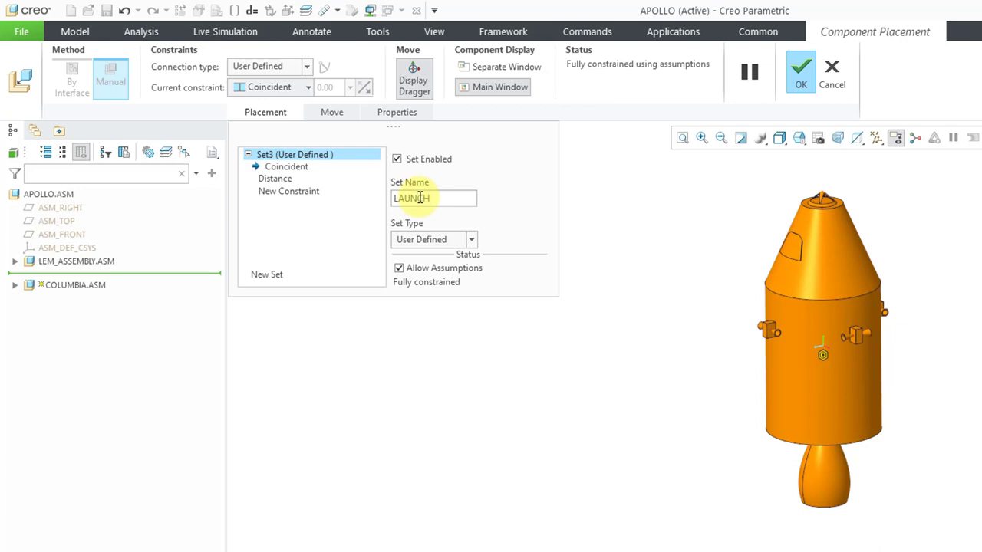
{"action": "key", "text": "Return"}
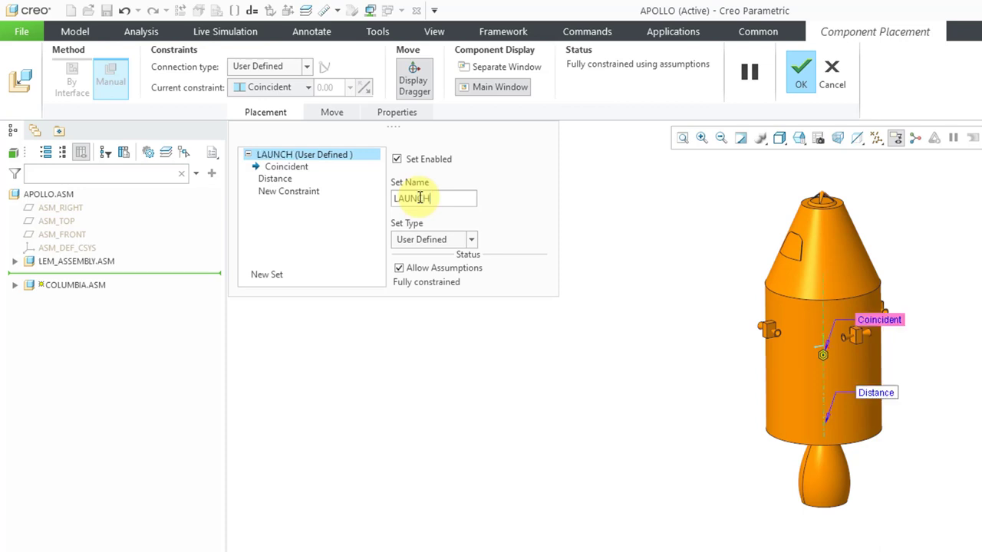
{"action": "left_click", "coordinate": [397, 160]}
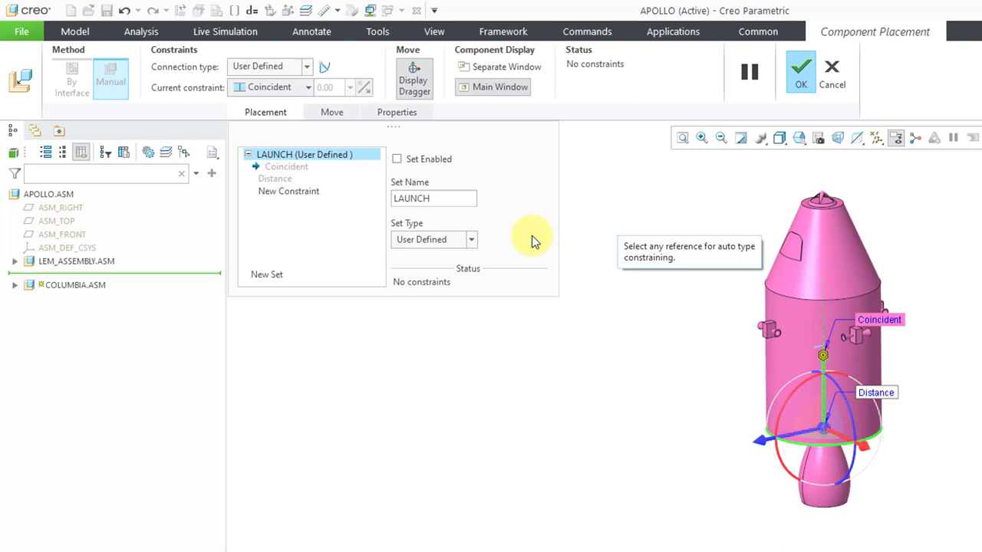
Create a new constraint set Set4 and position the capsule upside down above the lunar module.
{"action": "left_click", "coordinate": [276, 280]}
{"action": "left_click", "coordinate": [282, 171]}
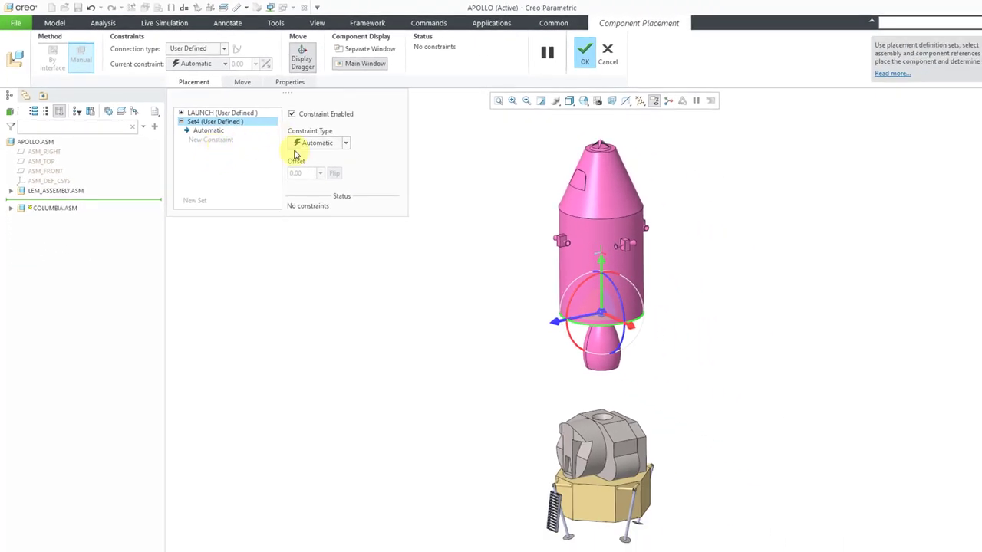
{"action": "left_click_drag", "start_coordinate": [574, 294], "coordinate": [620, 274]}
{"action": "left_click_drag", "start_coordinate": [605, 350], "coordinate": [603, 252]}
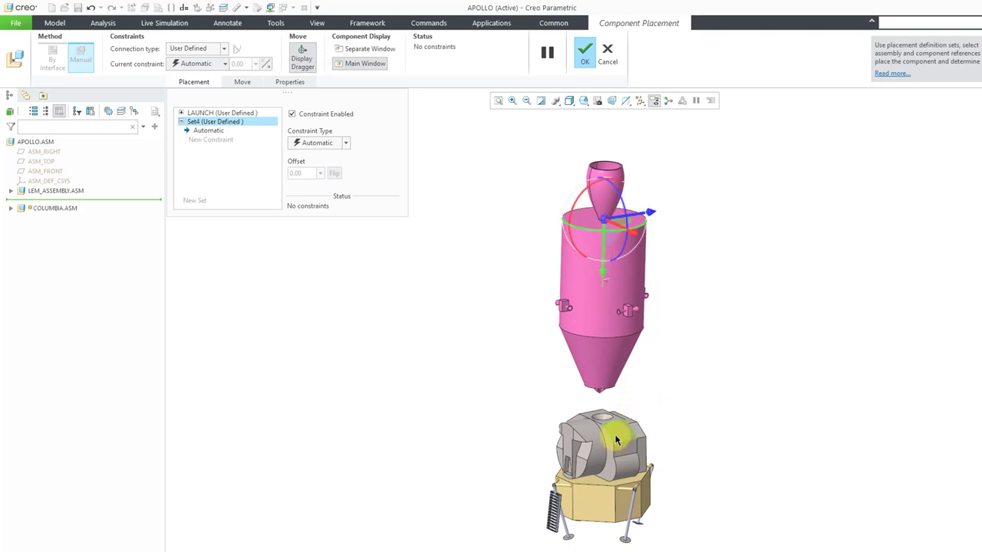
{"action": "scroll", "coordinate": [615, 439], "scroll_direction": "up", "scroll_amount": 3}
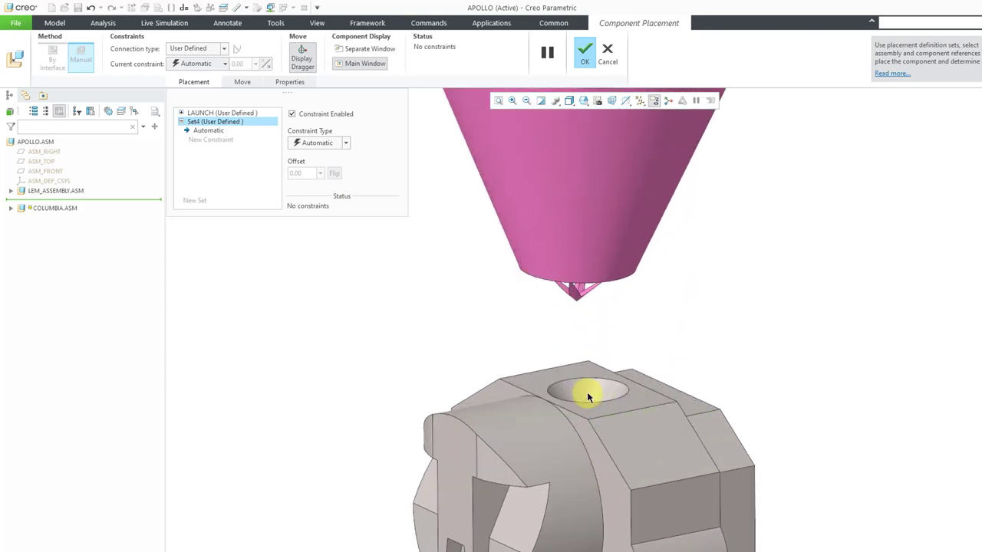
{"action": "scroll", "coordinate": [588, 396], "scroll_direction": "up", "scroll_amount": 1}
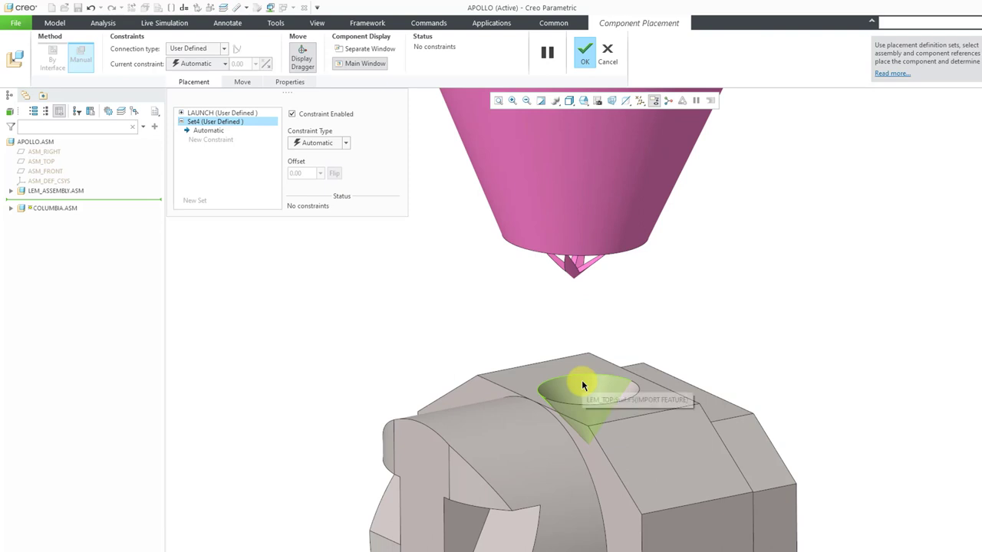
Add Coincident constraints mating the capsule tip to the LEM hole and its rim to the LEM top face.
{"action": "left_click", "coordinate": [581, 382]}
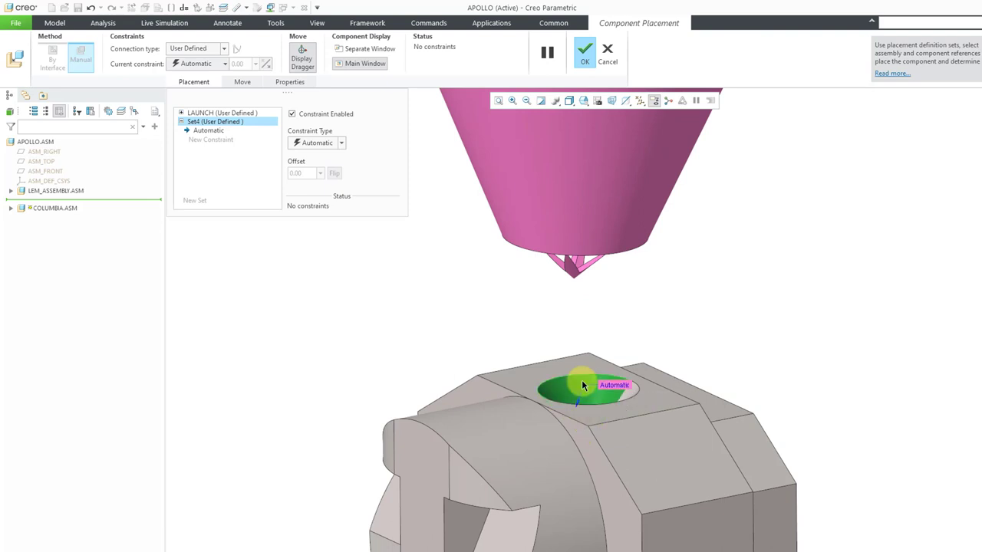
{"action": "left_click", "coordinate": [571, 275]}
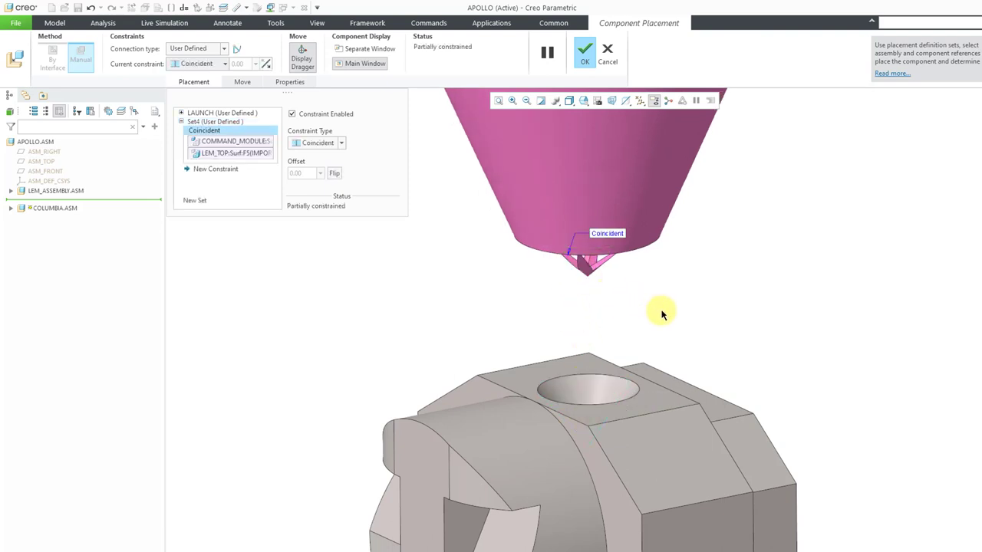
{"action": "left_click", "coordinate": [225, 170]}
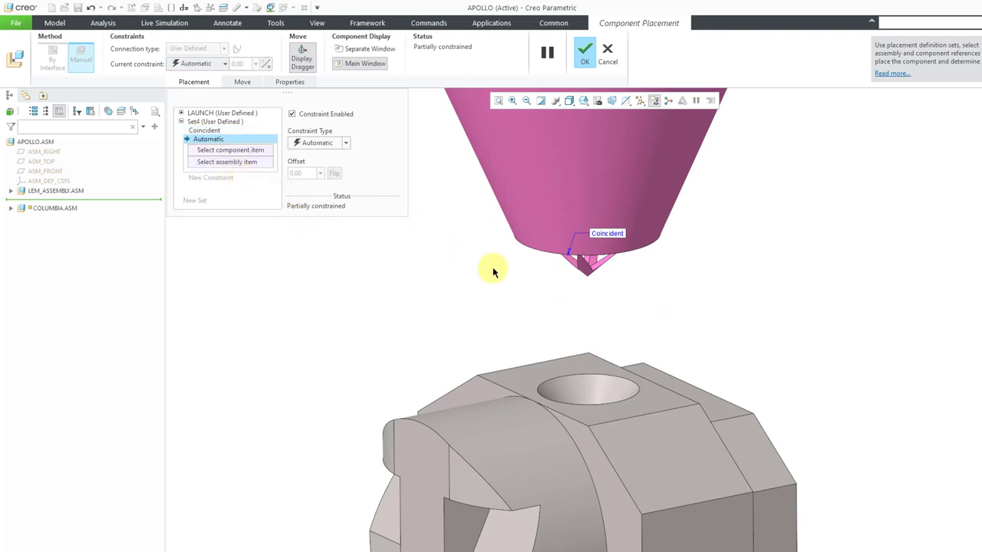
{"action": "left_click", "coordinate": [552, 366]}
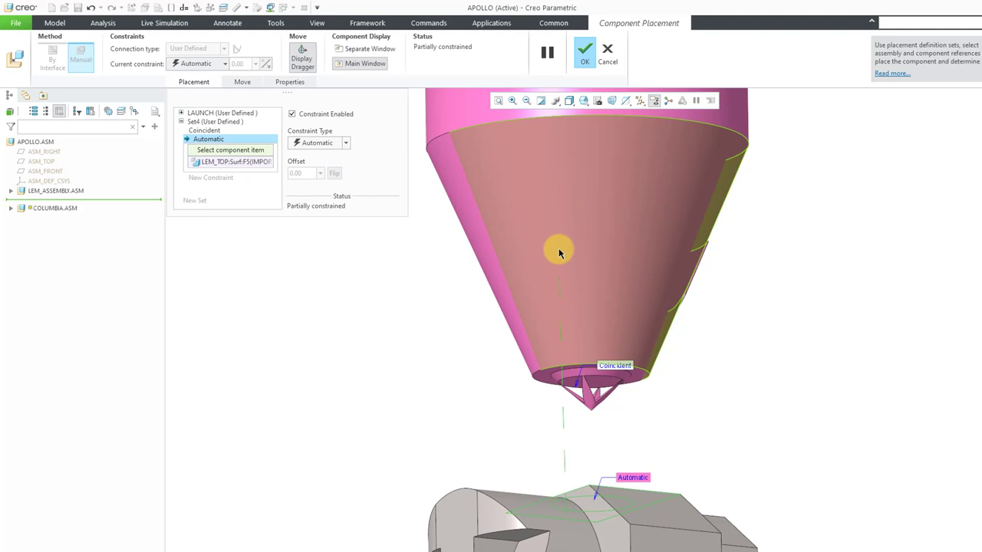
{"action": "middle_click_drag", "start_coordinate": [558, 253], "coordinate": [619, 357]}
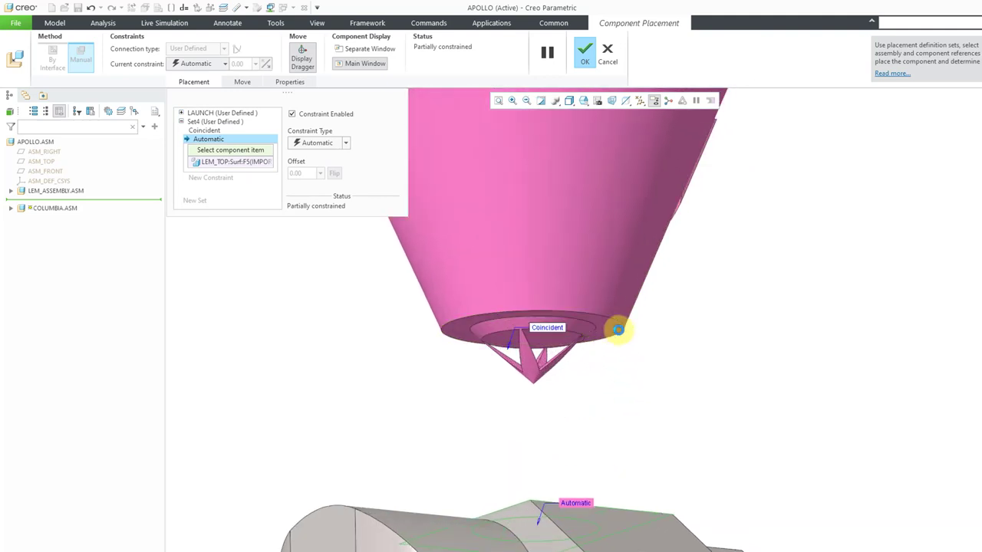
{"action": "left_click", "coordinate": [617, 329]}
{"action": "scroll", "coordinate": [633, 296], "scroll_direction": "up", "scroll_amount": 8}
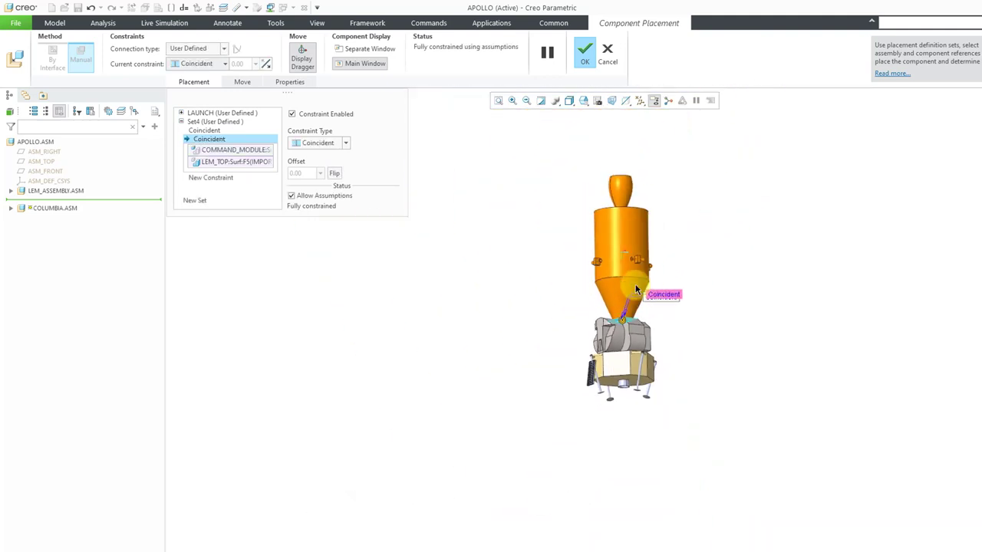
{"action": "scroll", "coordinate": [671, 219], "scroll_direction": "down", "scroll_amount": 5}
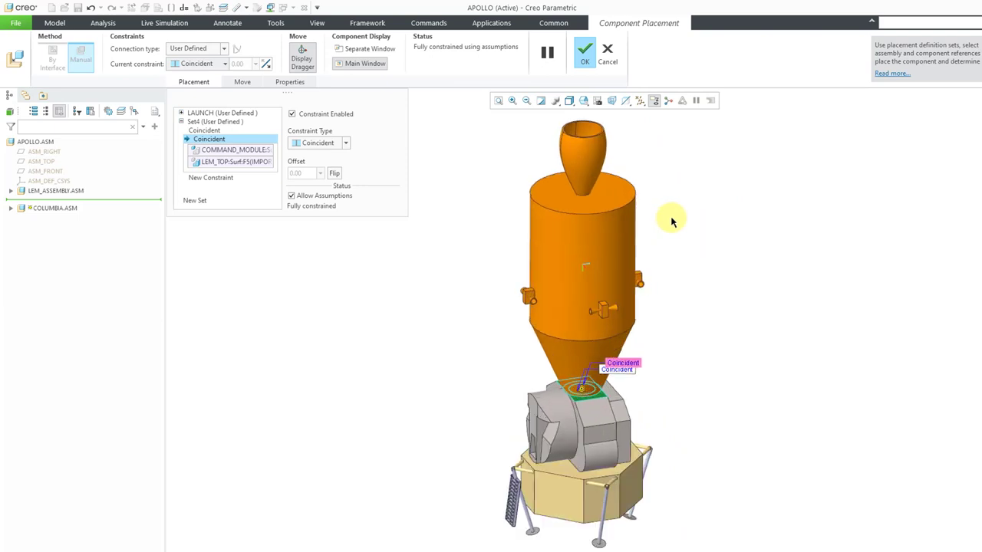
{"action": "scroll", "coordinate": [671, 221], "scroll_direction": "down", "scroll_amount": 2}
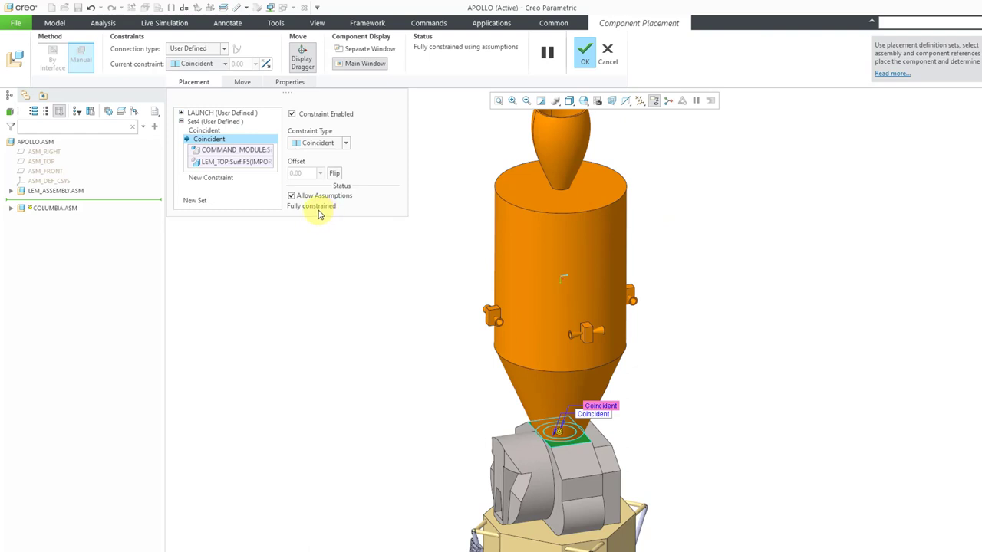
Rename Set4 to TRANSPOSITION and disable it.
{"action": "left_click", "coordinate": [198, 125]}
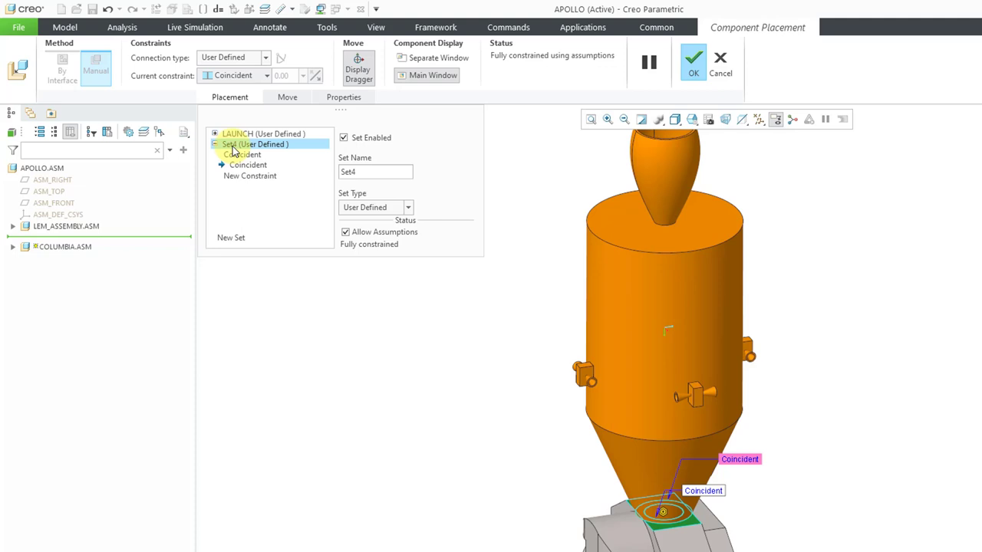
{"action": "double_click", "coordinate": [371, 175]}
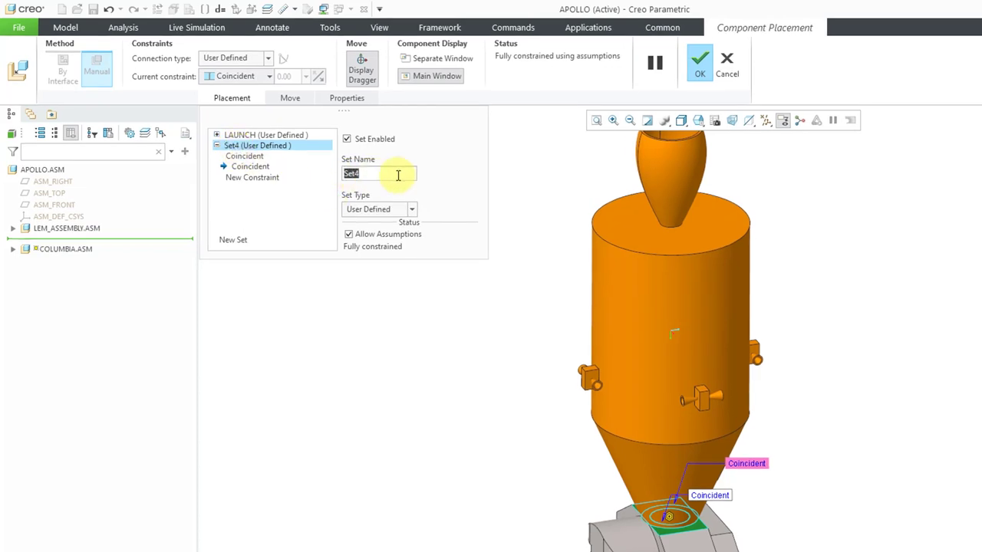
{"action": "type", "text": "TR"}
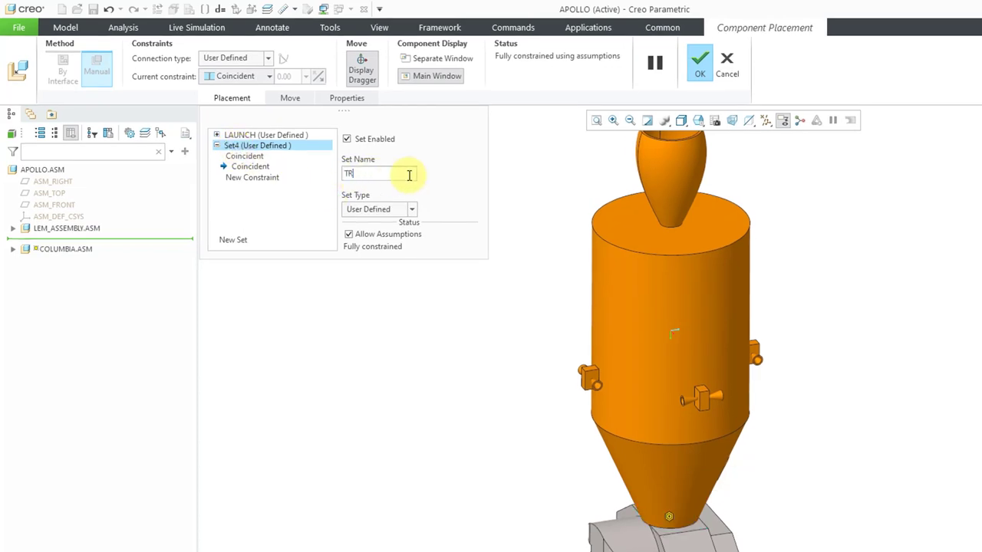
{"action": "type", "text": "ANSPOSITION"}
{"action": "key", "text": "Return"}
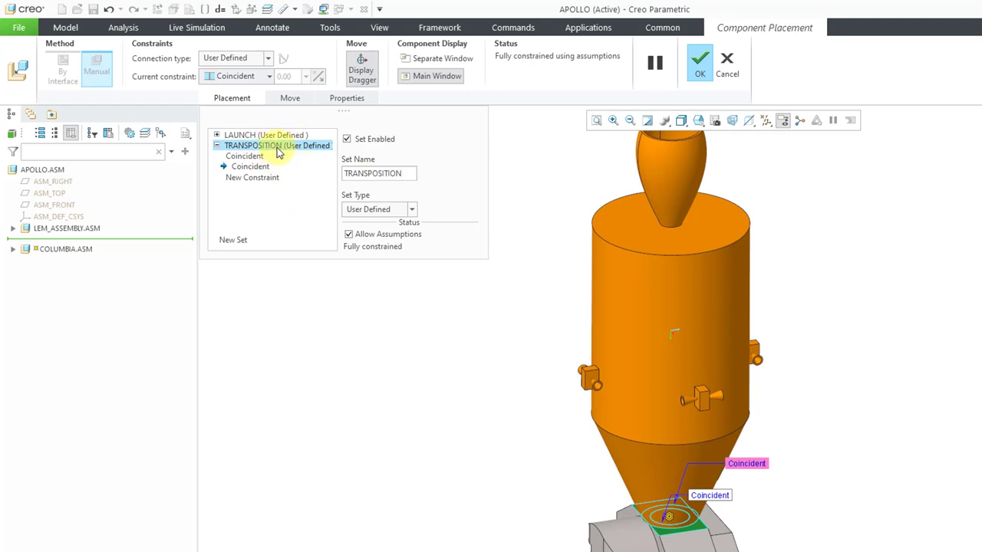
{"action": "left_click", "coordinate": [346, 140]}
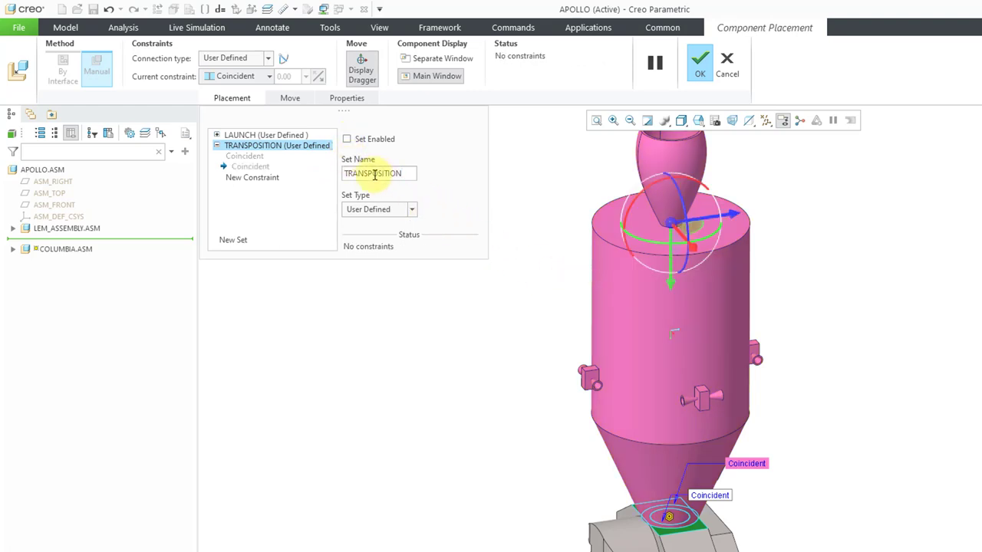
Re-enable the LAUNCH set so the capsule sits upright above the lunar module.
{"action": "left_click", "coordinate": [270, 138]}
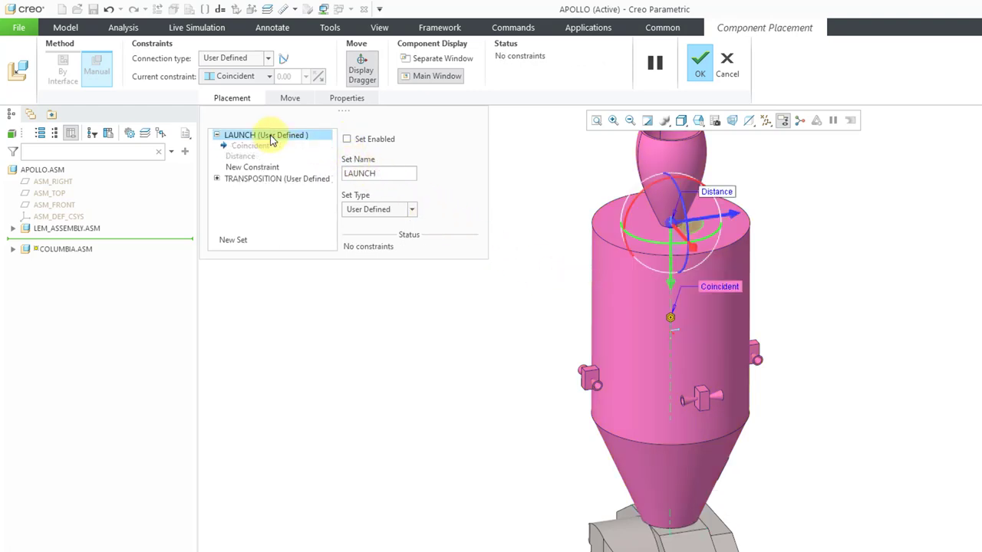
{"action": "left_click", "coordinate": [347, 139]}
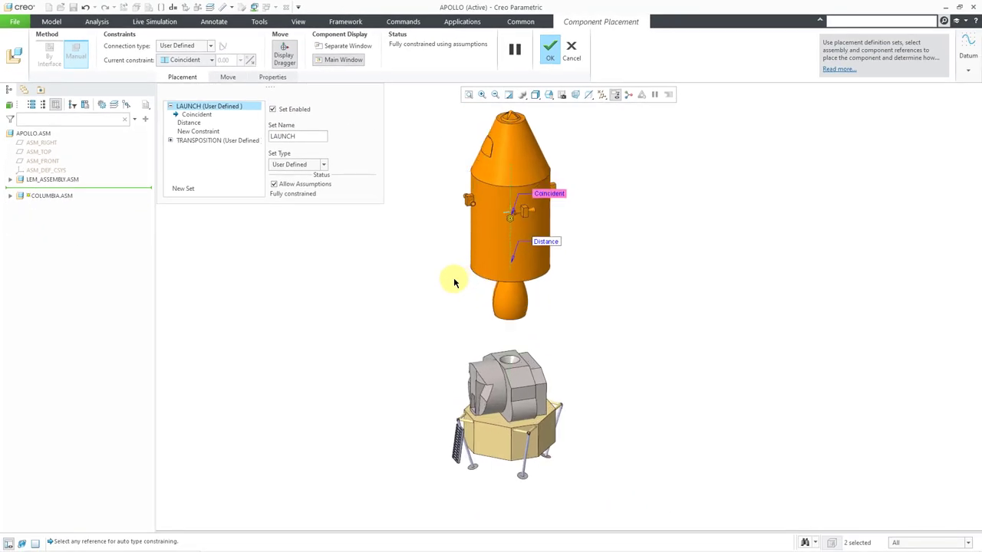
{"action": "middle_click_drag", "start_coordinate": [447, 300], "coordinate": [449, 300]}
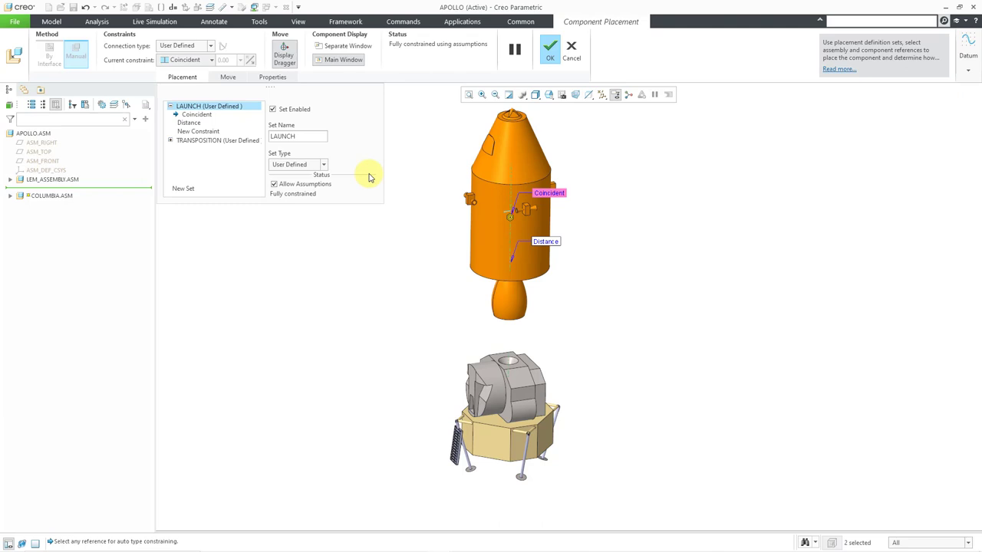
Apply the capsule's redefined placement and review its pin connection set.
{"action": "left_click", "coordinate": [549, 52]}
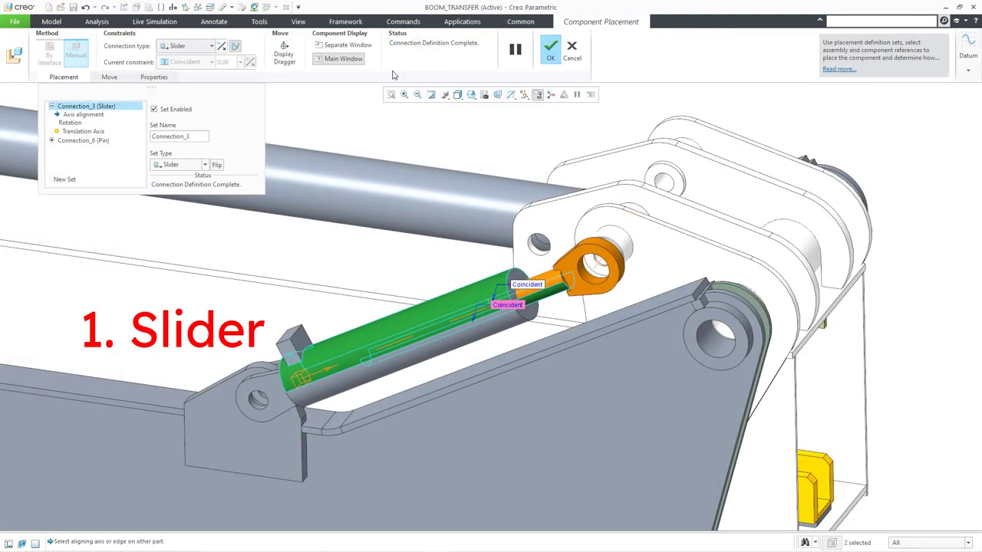
{"action": "left_click", "coordinate": [106, 142]}
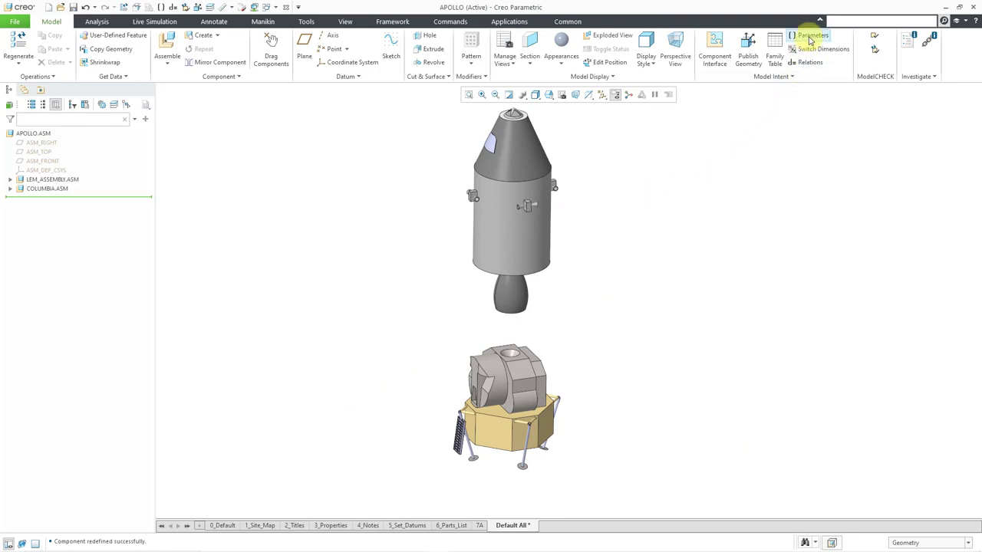
List COLUMBIA.ASM's component parameters, showing PTC_CONSTRAINT_SET set to LAUNCH.
{"action": "left_click", "coordinate": [811, 36]}
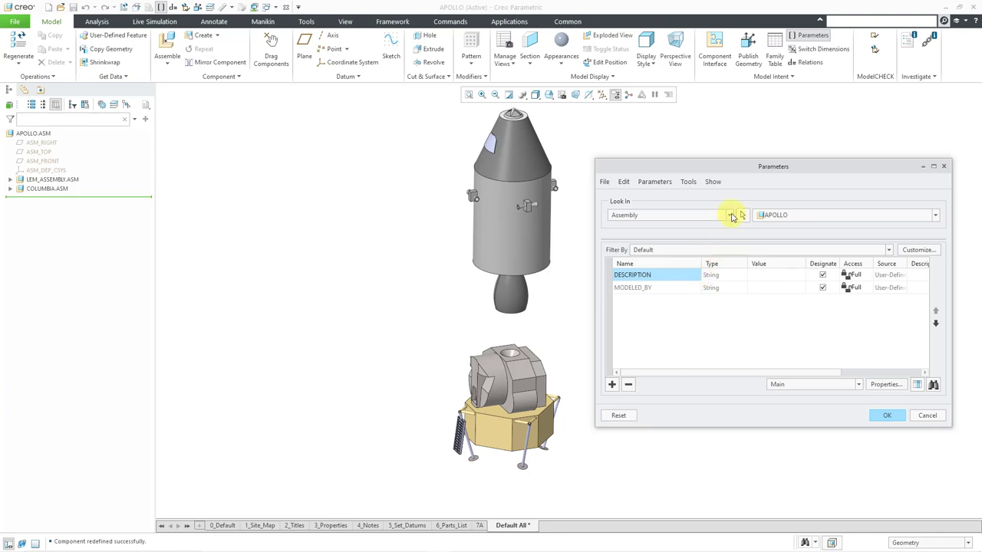
{"action": "left_click", "coordinate": [729, 216]}
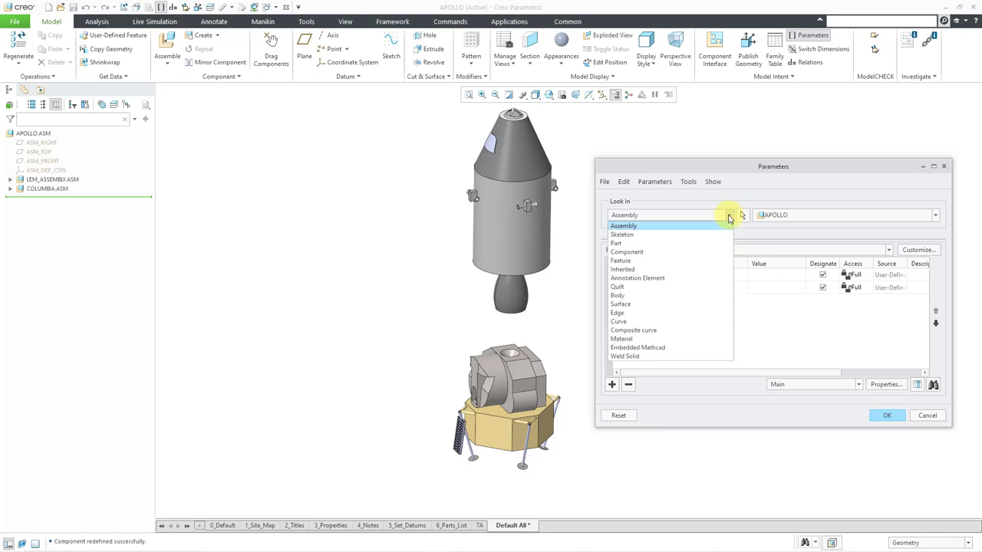
{"action": "left_click", "coordinate": [710, 253]}
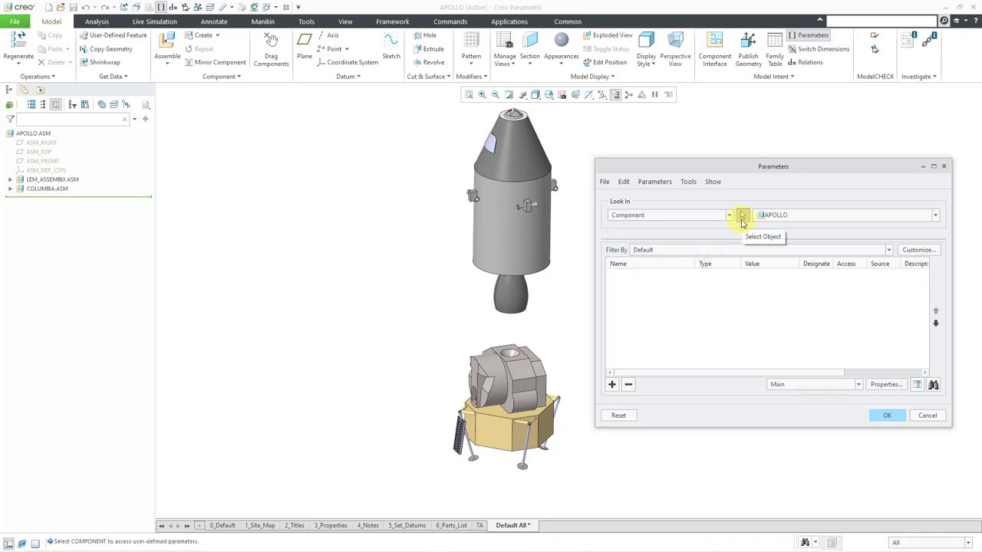
{"action": "left_click", "coordinate": [742, 216]}
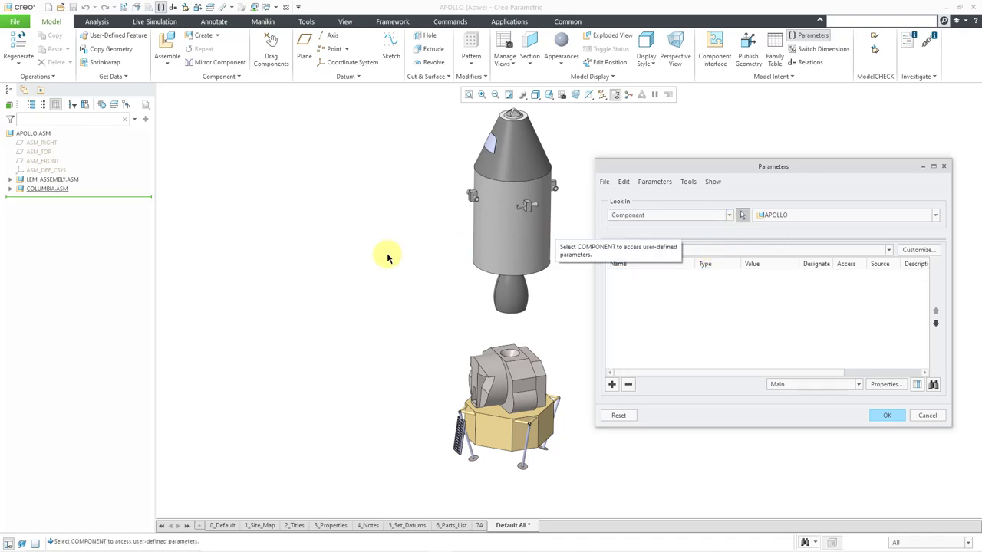
{"action": "left_click", "coordinate": [43, 188]}
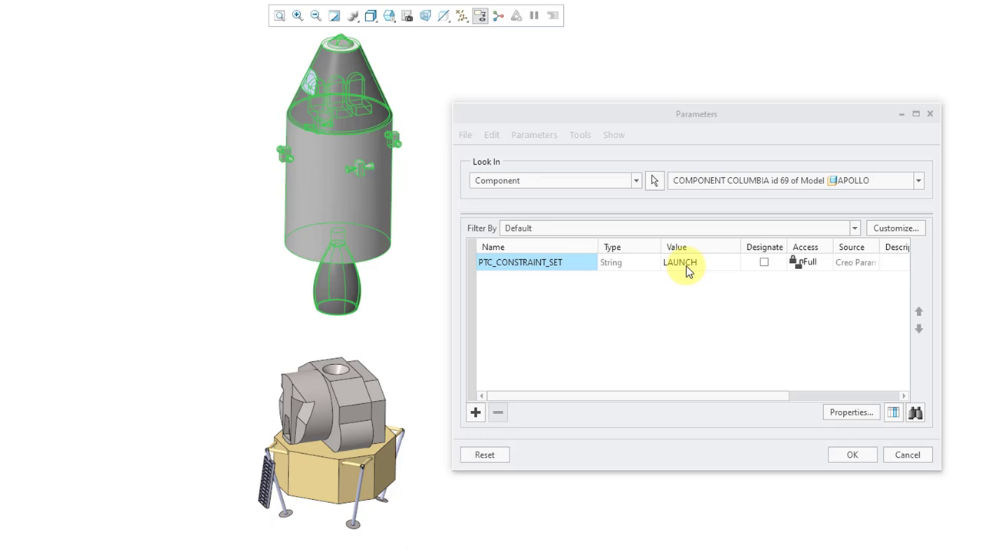
Change COLUMBIA's PTC_CONSTRAINT_SET value from LAUNCH to TRANSPOSITION and confirm.
{"action": "left_click", "coordinate": [685, 268]}
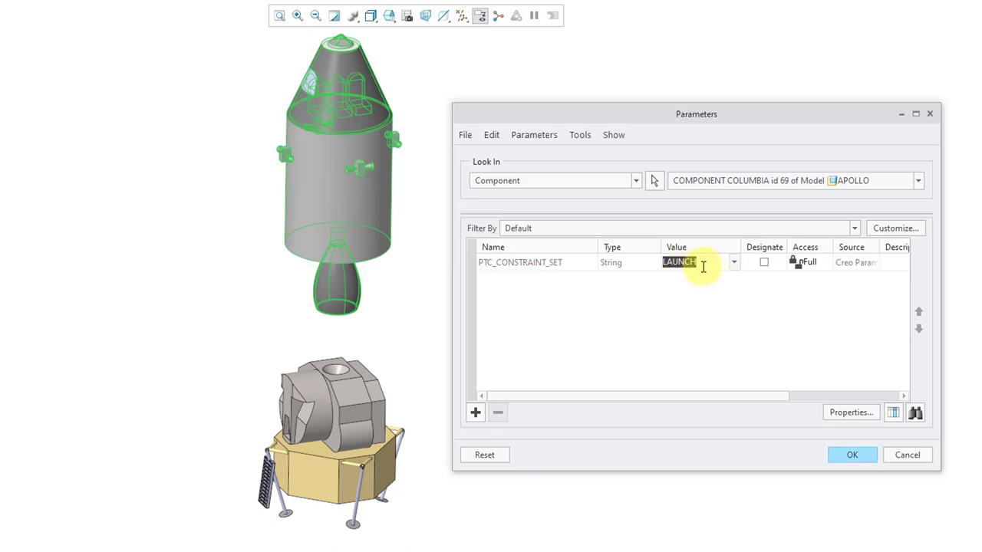
{"action": "left_click", "coordinate": [734, 263]}
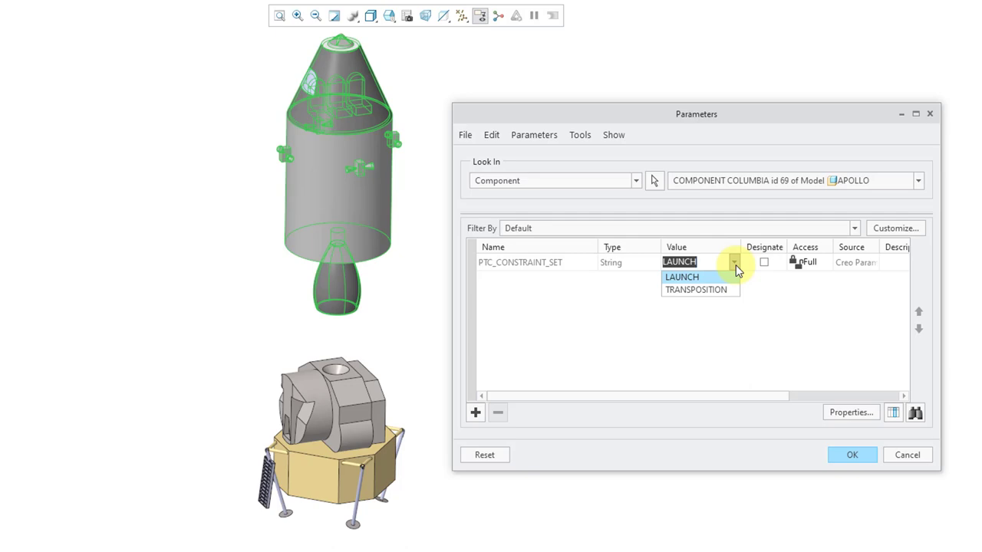
{"action": "left_click", "coordinate": [724, 291]}
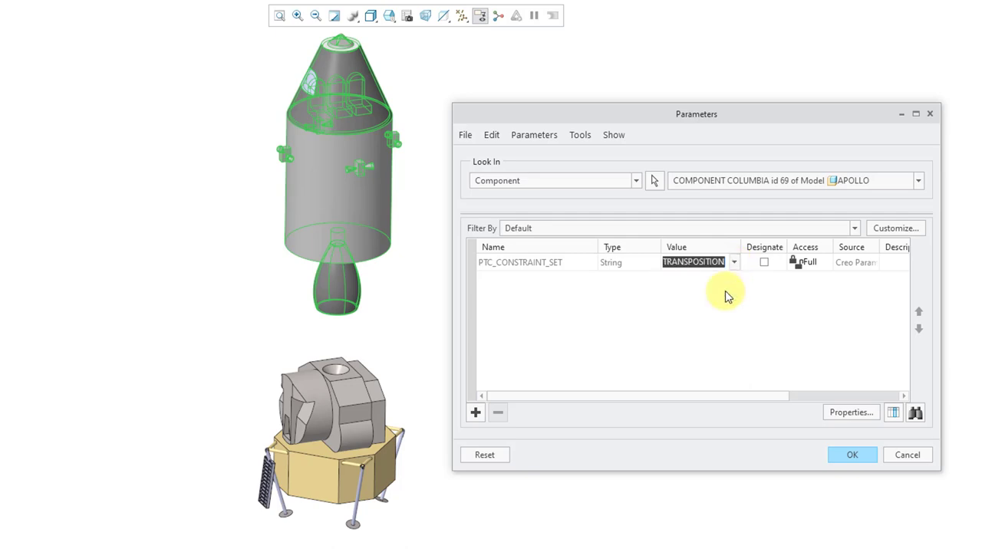
{"action": "left_click", "coordinate": [850, 455]}
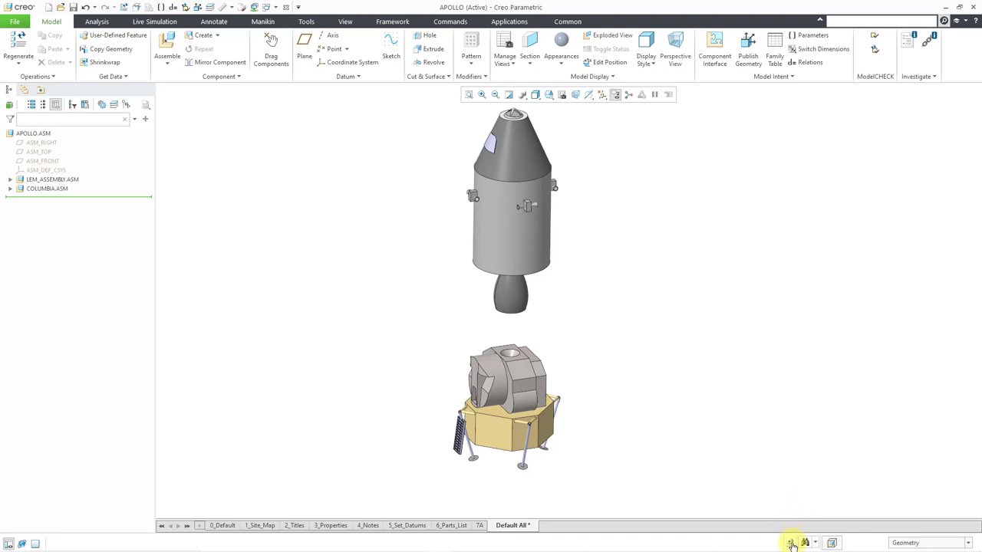
Regenerate to flip the capsule onto the lunar module, then open APOLLO's family table.
{"action": "key", "text": "ctrl+g"}
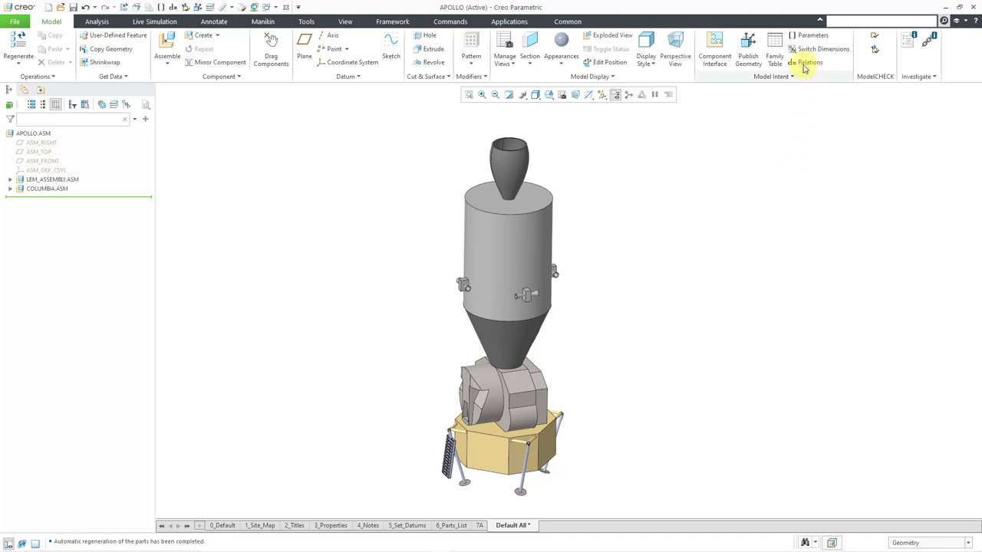
{"action": "left_click", "coordinate": [775, 54]}
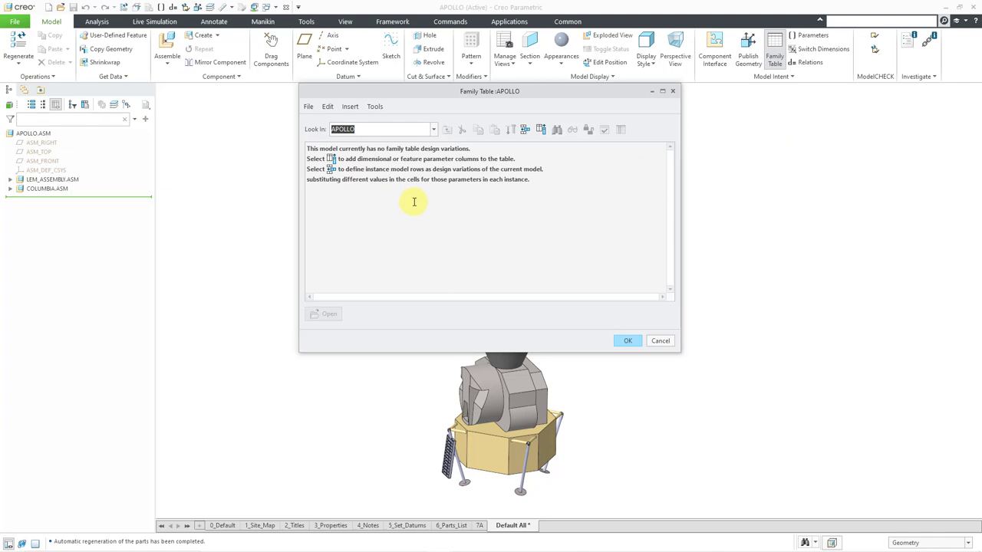
Add COLUMBIA's component parameter PTC_CONSTRAINT_SET:FID_69 to the family table items.
{"action": "left_click", "coordinate": [541, 132]}
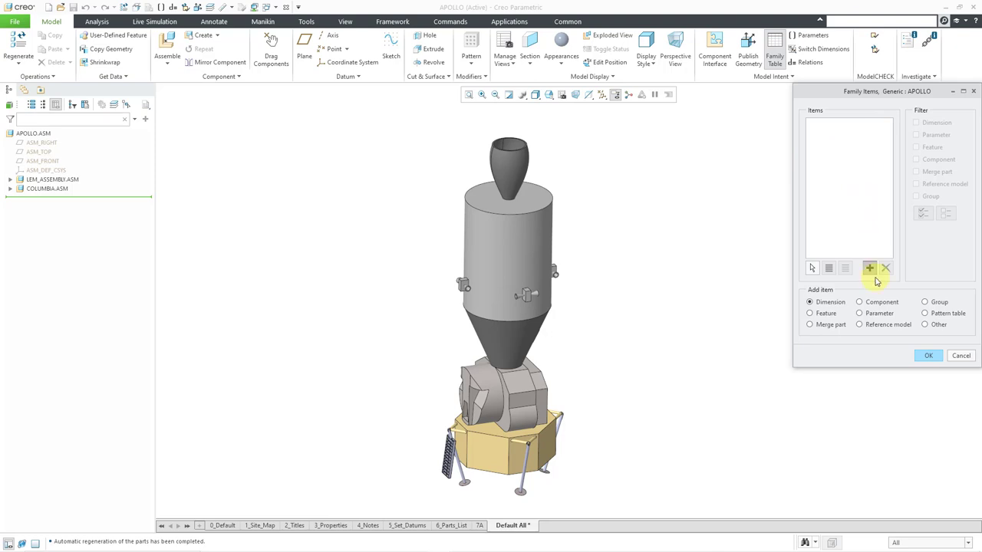
{"action": "left_click", "coordinate": [860, 313]}
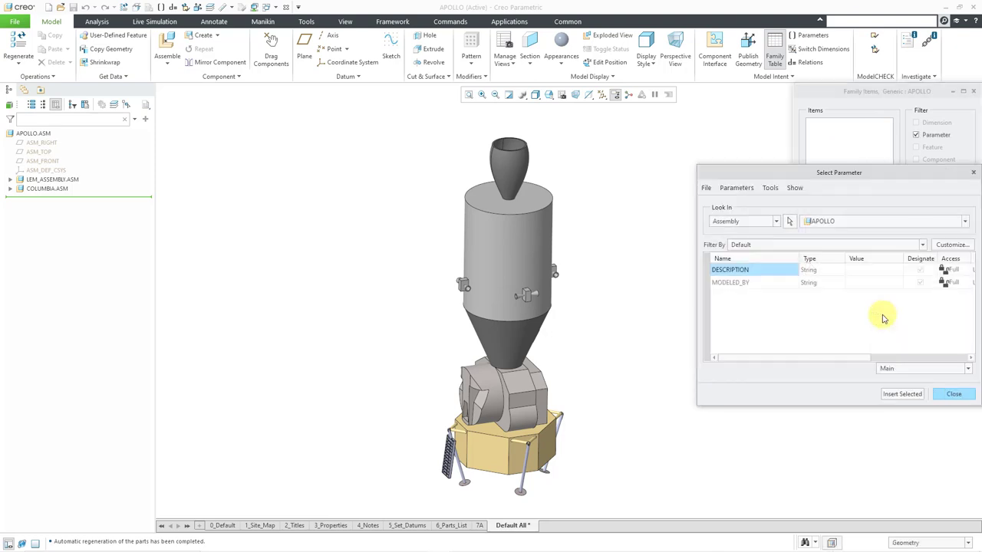
{"action": "left_click", "coordinate": [777, 220]}
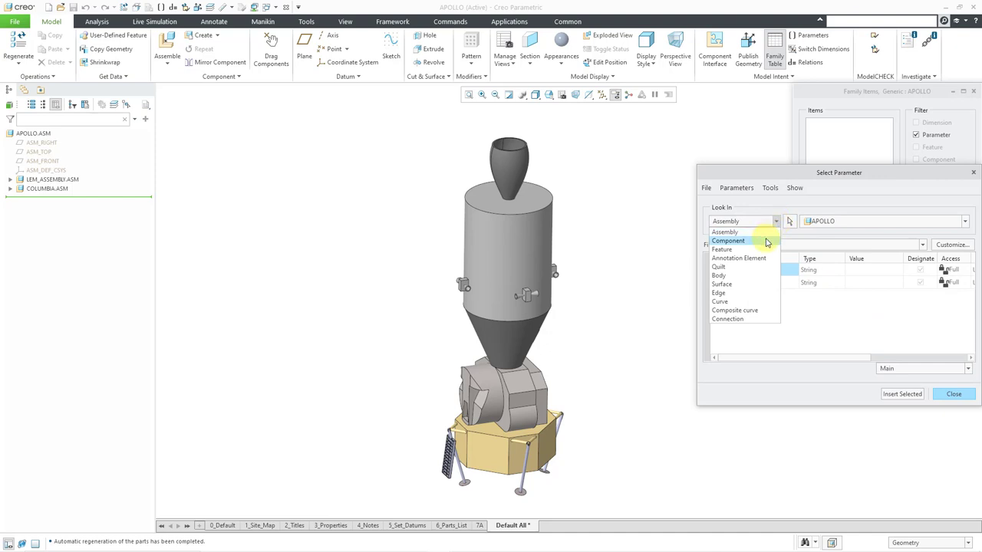
{"action": "left_click", "coordinate": [766, 241]}
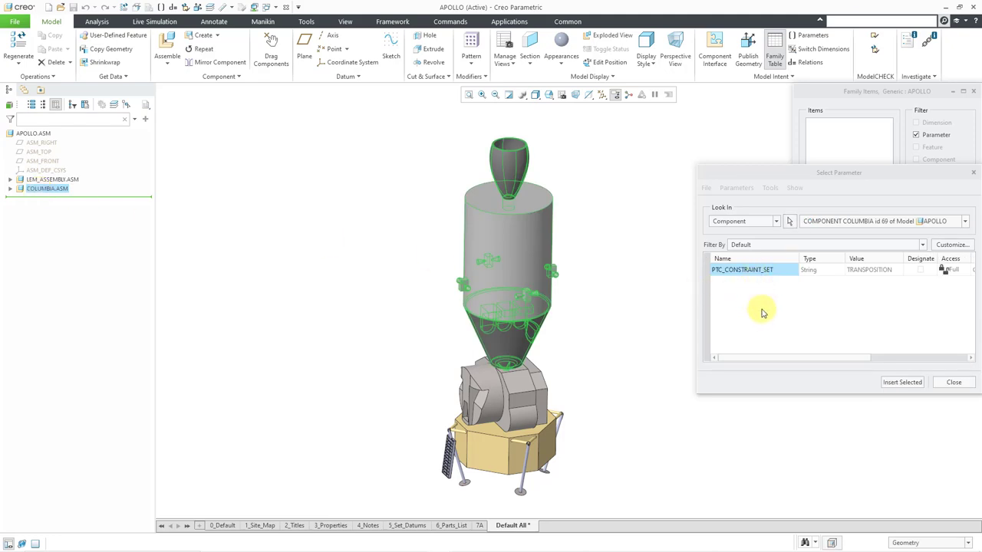
{"action": "left_click", "coordinate": [901, 383]}
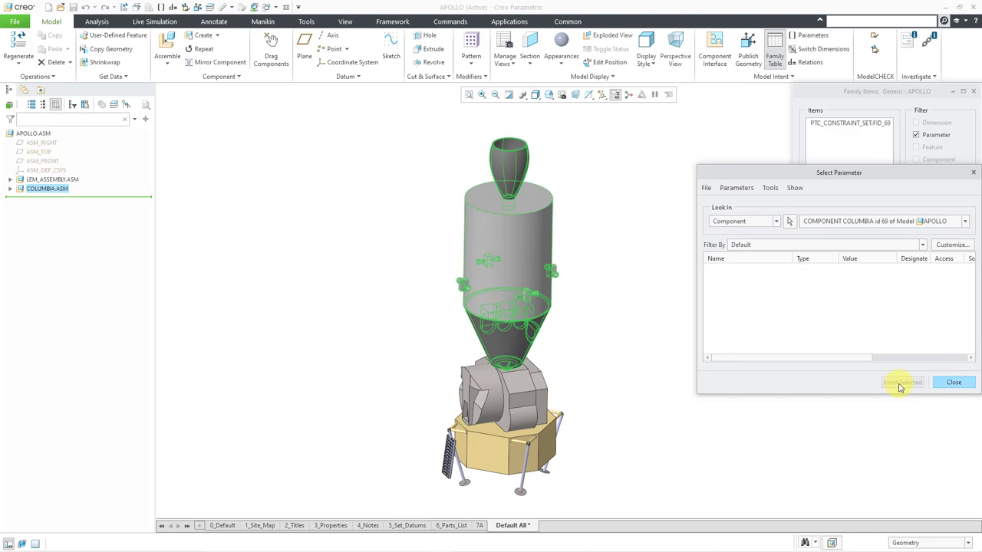
{"action": "left_click", "coordinate": [952, 385]}
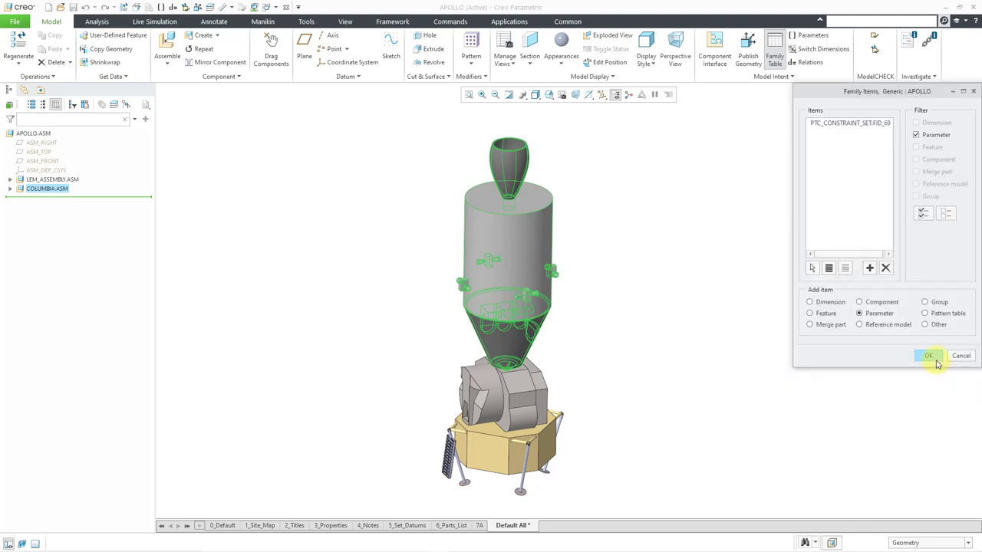
Confirm the PTC_CONSTRAINT_SET:FID_69 column and widen it to show its full name.
{"action": "left_click", "coordinate": [928, 356]}
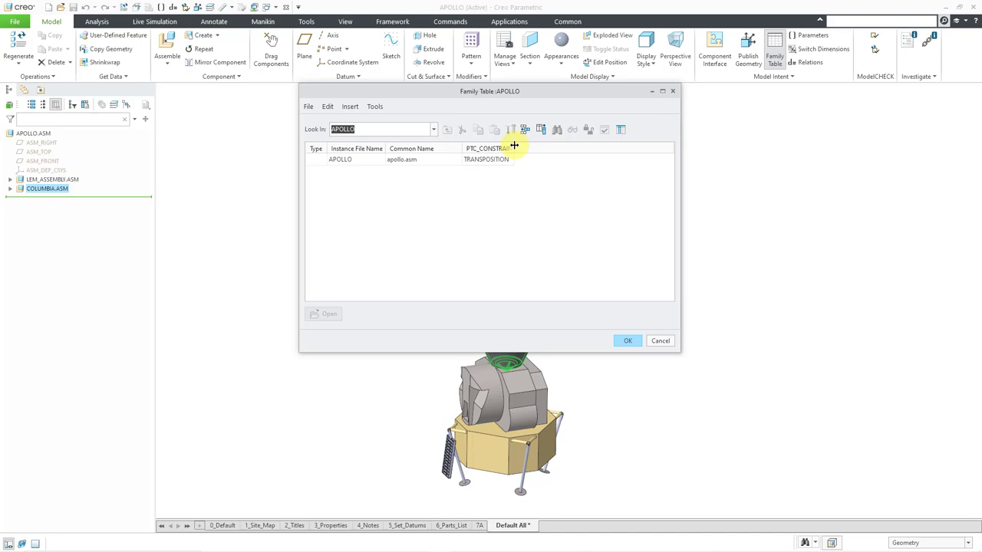
{"action": "left_click_drag", "start_coordinate": [514, 145], "coordinate": [577, 148]}
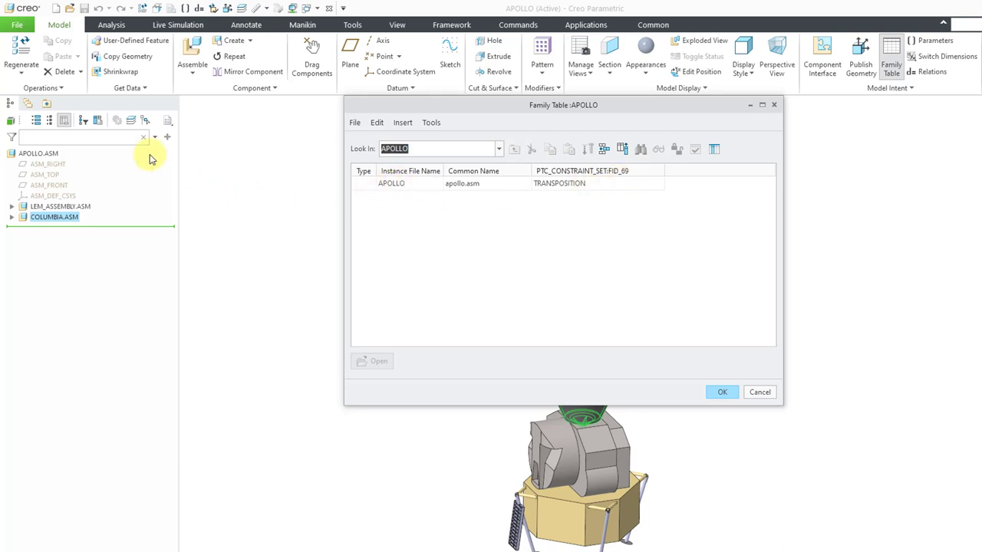
Add the Feat ID column to the model tree, showing COLUMBIA.ASM as 69 and LEM_ASSEMBLY.ASM as 70.
{"action": "left_click", "coordinate": [98, 120]}
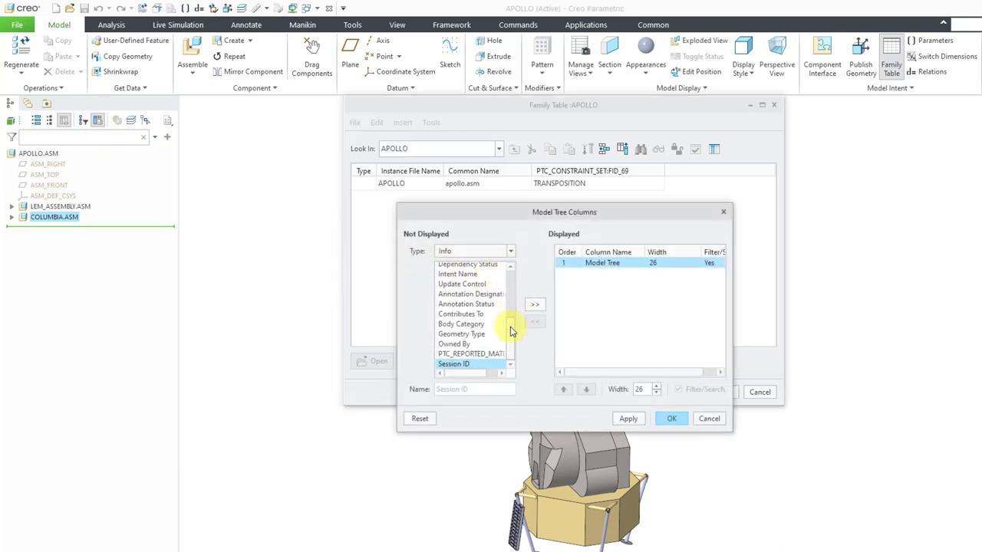
{"action": "scroll", "coordinate": [510, 306], "scroll_direction": "up", "scroll_amount": 4}
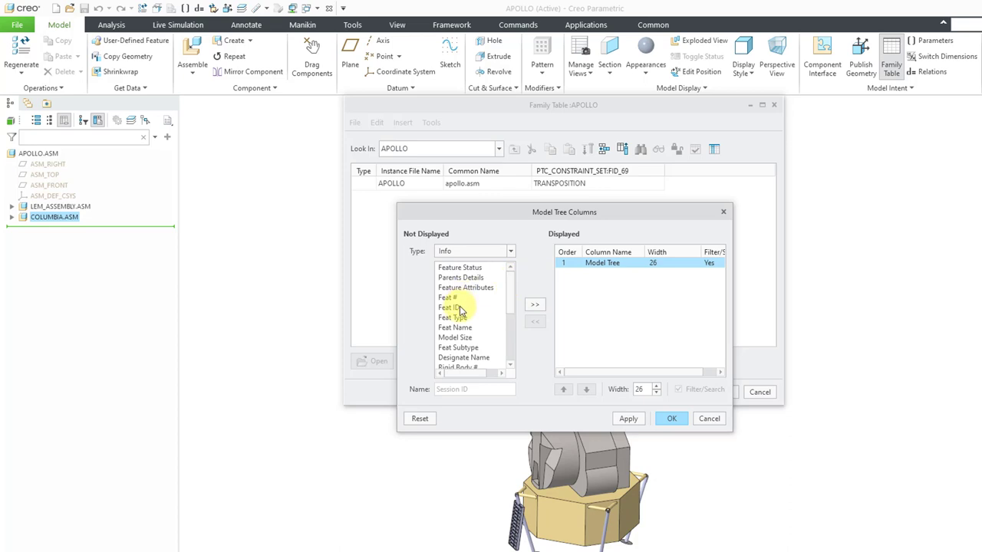
{"action": "left_click", "coordinate": [457, 308]}
{"action": "left_click", "coordinate": [535, 306]}
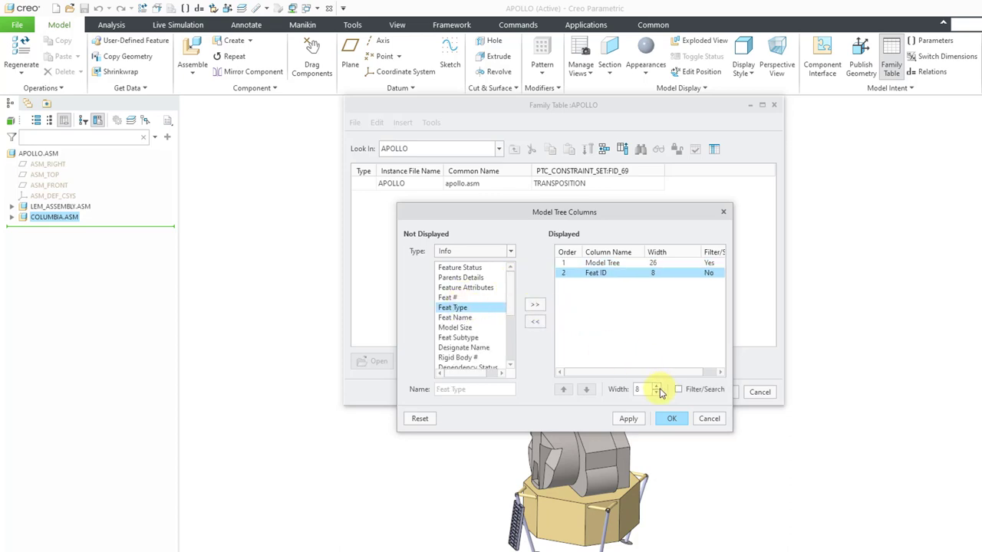
{"action": "left_click", "coordinate": [671, 418]}
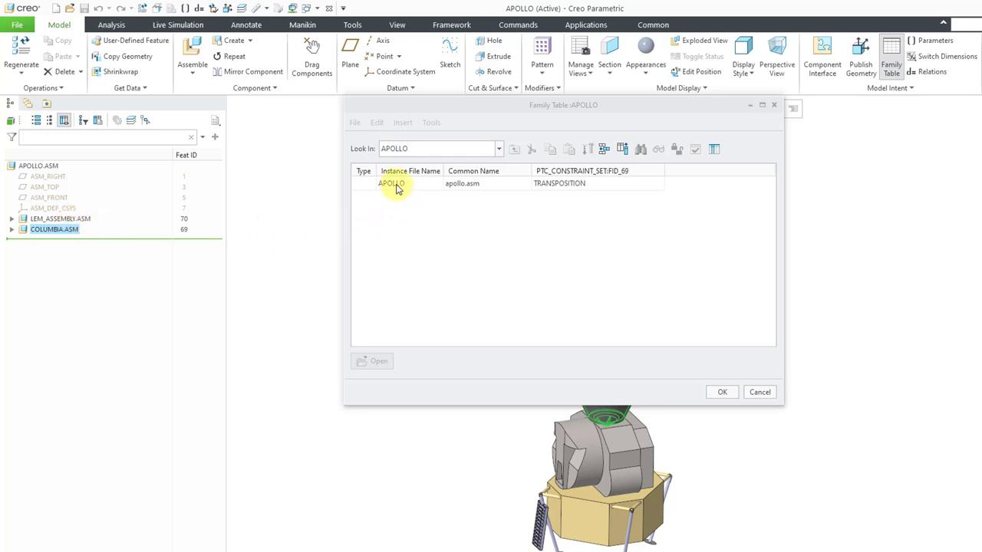
Add two instance rows and rename them APOLLO_SATURN_V and APOLLO_MOON.
{"action": "left_click", "coordinate": [606, 153]}
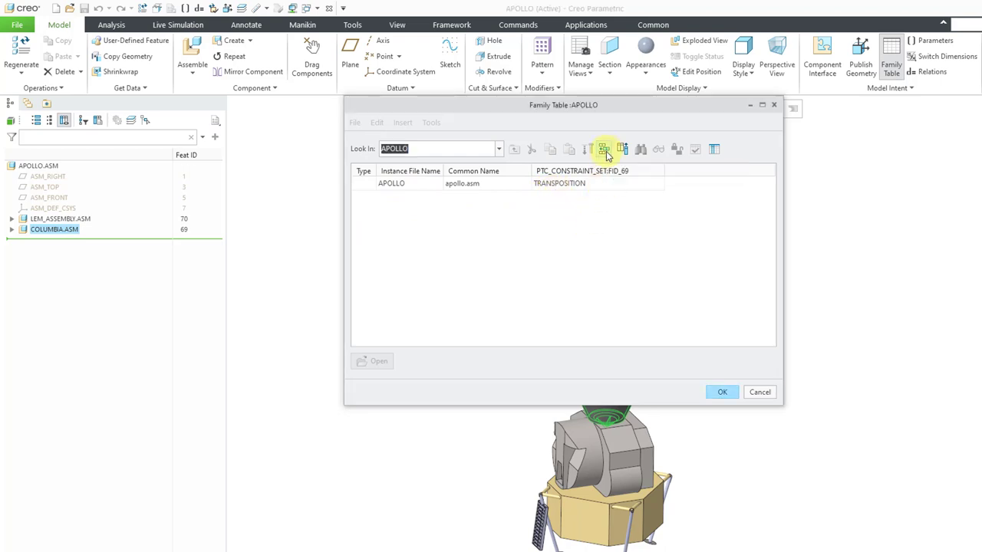
{"action": "left_click", "coordinate": [606, 153]}
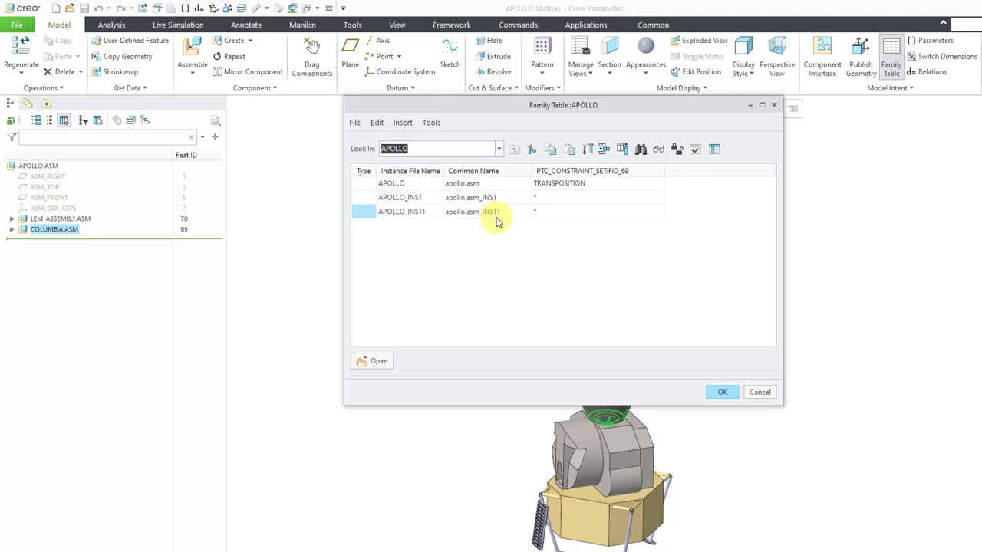
{"action": "left_click_drag", "start_coordinate": [446, 168], "coordinate": [470, 169]}
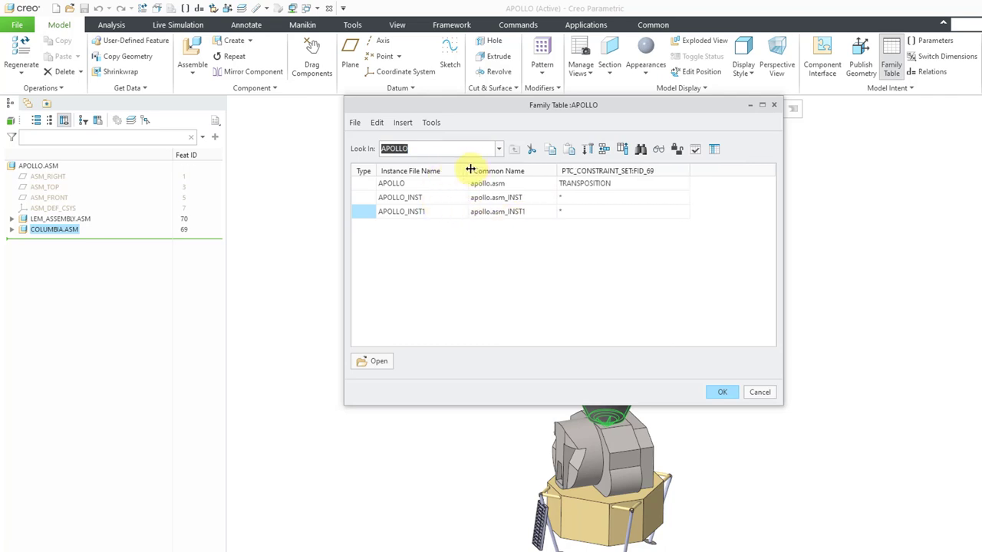
{"action": "left_click", "coordinate": [448, 198]}
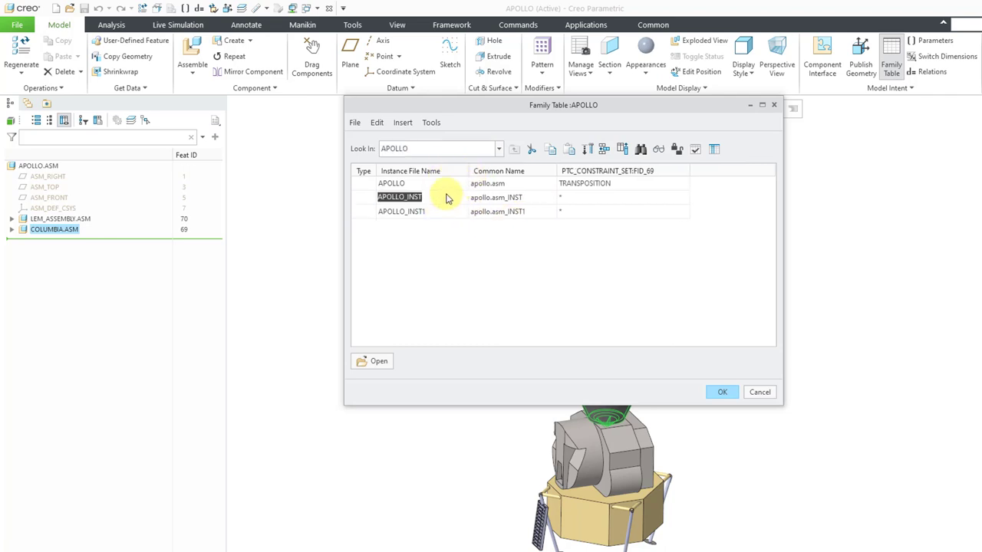
{"action": "type", "text": "ATURN_V"}
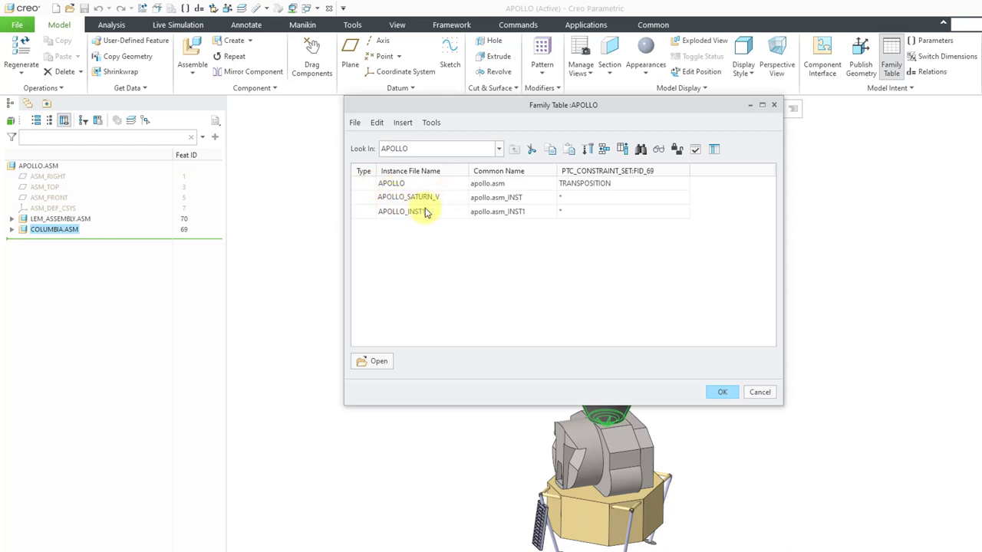
{"action": "left_click", "coordinate": [438, 209]}
{"action": "left_click", "coordinate": [438, 209]}
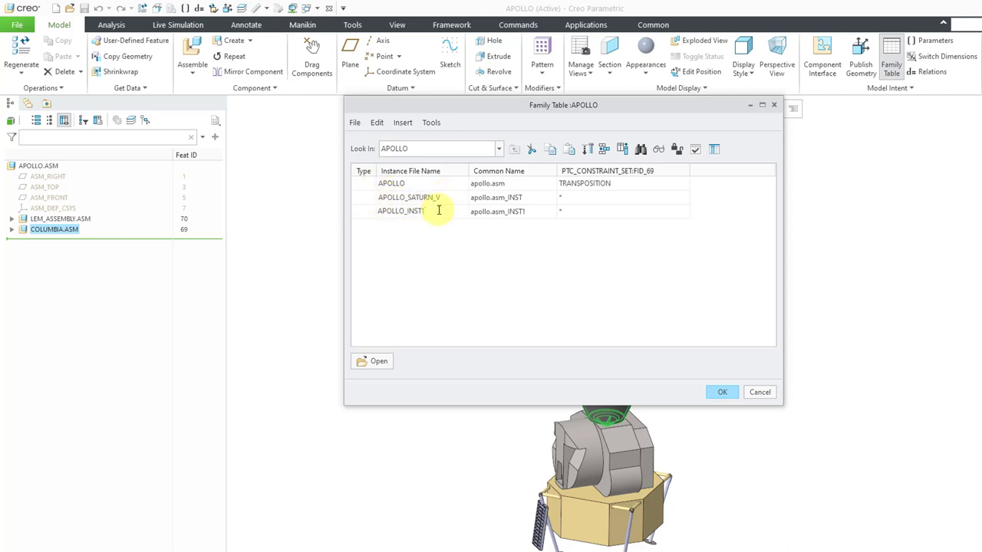
{"action": "key", "text": "BackSpace"}
{"action": "key", "text": "BackSpace"}
{"action": "key", "text": "BackSpace"}
{"action": "type", "text": "MOO"}
Give the instances common names 'APOLLO, SATURN V CONFIG' and 'APOLLO, MOON MISSION'.
{"action": "left_click", "coordinate": [526, 200]}
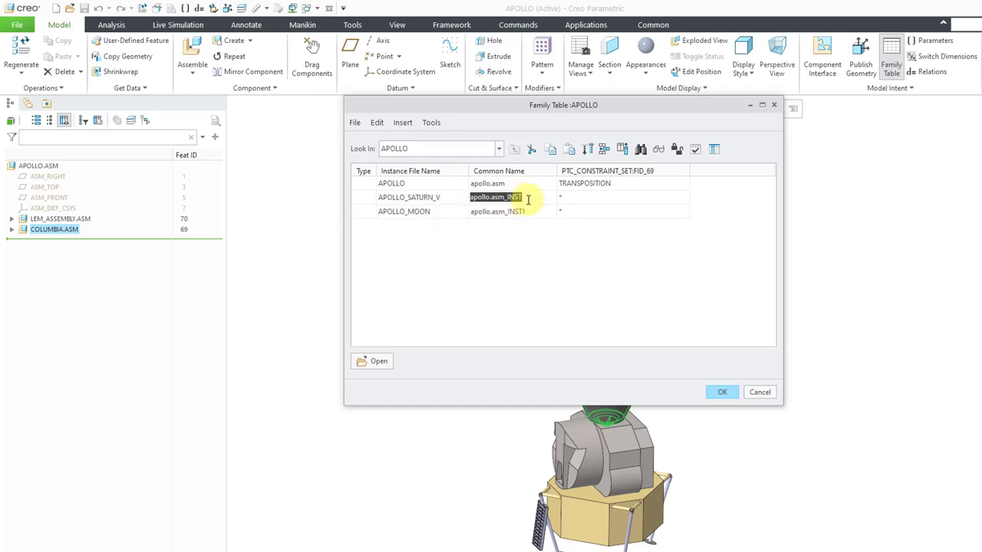
{"action": "type", "text": "APOLLO, SATURN V C"}
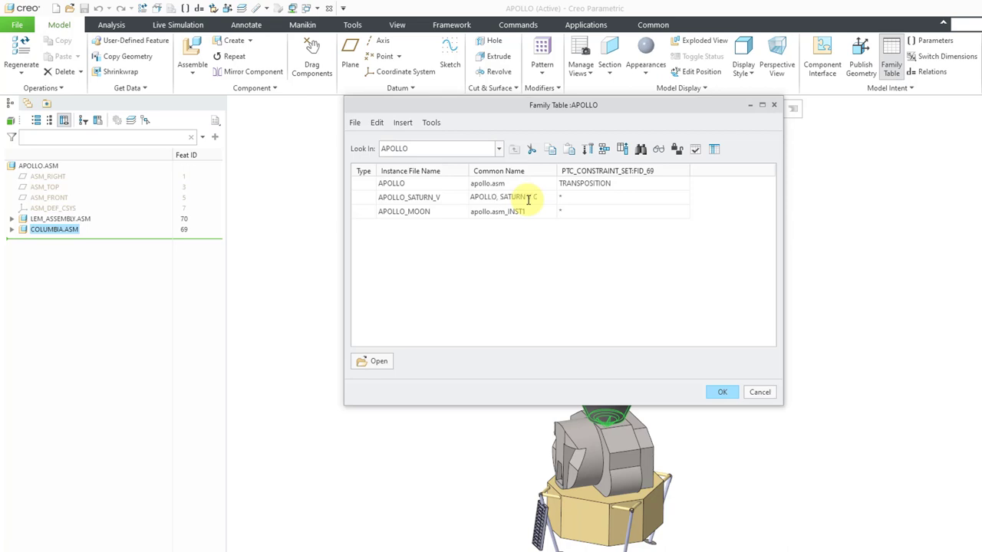
{"action": "type", "text": "ONFIG"}
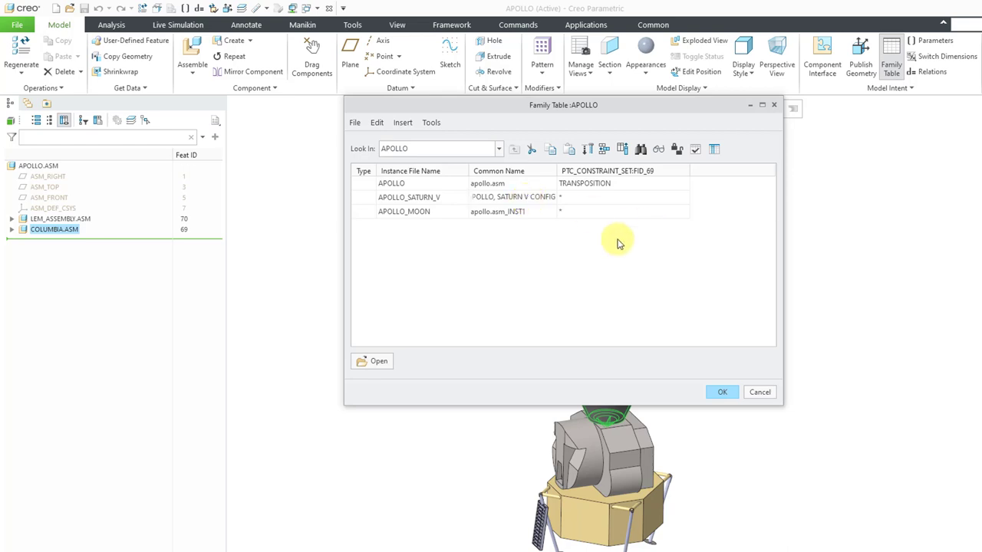
{"action": "key", "text": "Return"}
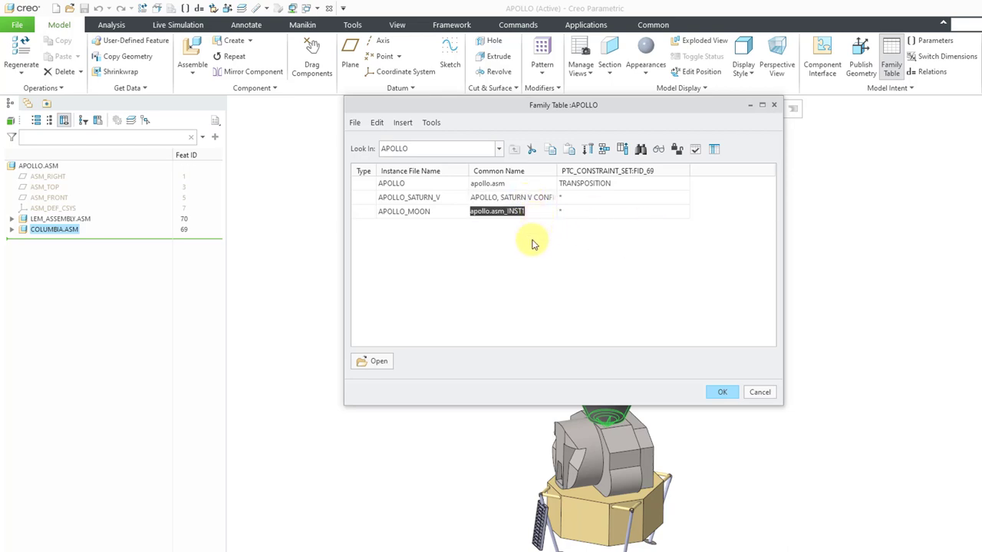
{"action": "type", "text": "APOLLO, MO"}
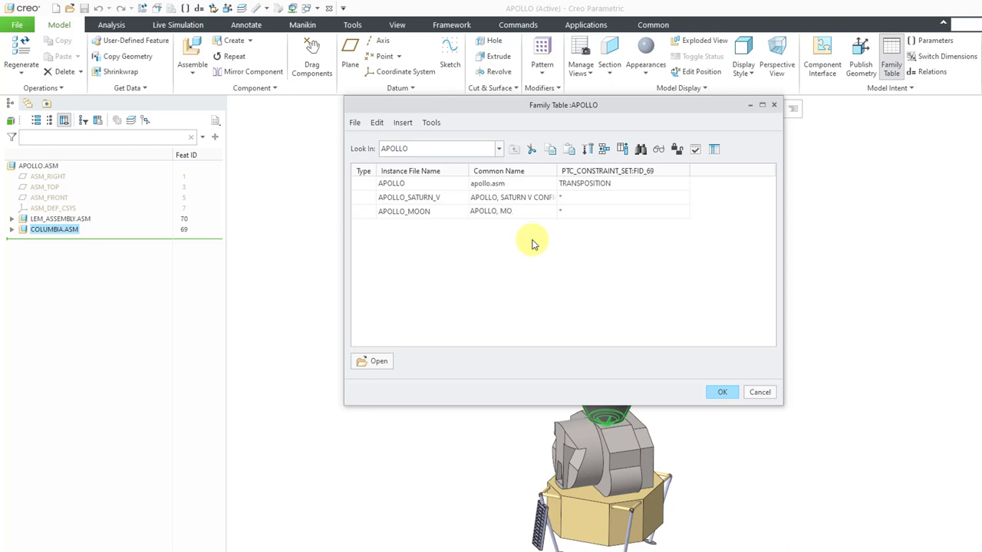
{"action": "type", "text": "ON MISSION"}
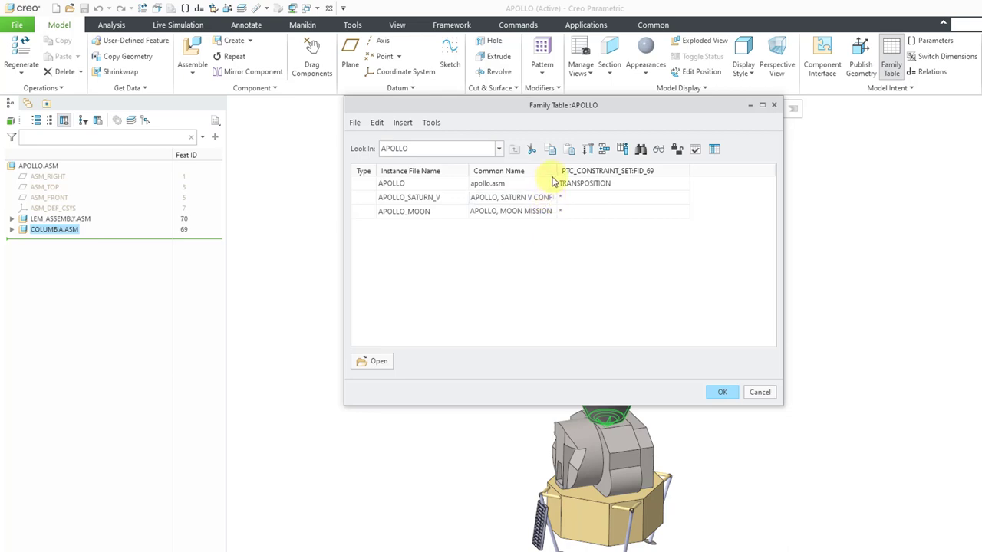
Widen the Common Name column and set APOLLO_MOON's PTC_CONSTRAINT_SET to TRANSPOSITION.
{"action": "left_click_drag", "start_coordinate": [557, 175], "coordinate": [572, 172]}
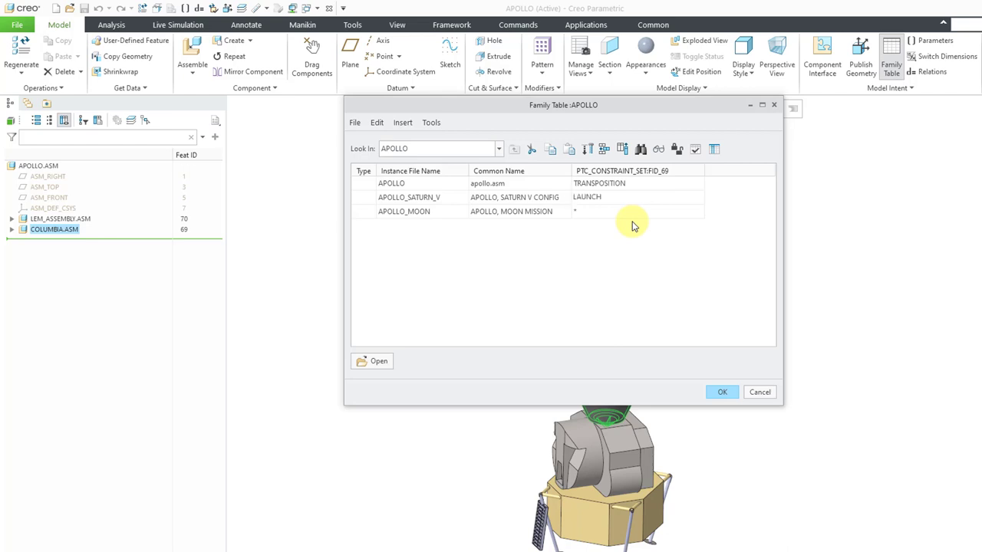
{"action": "left_click", "coordinate": [622, 214]}
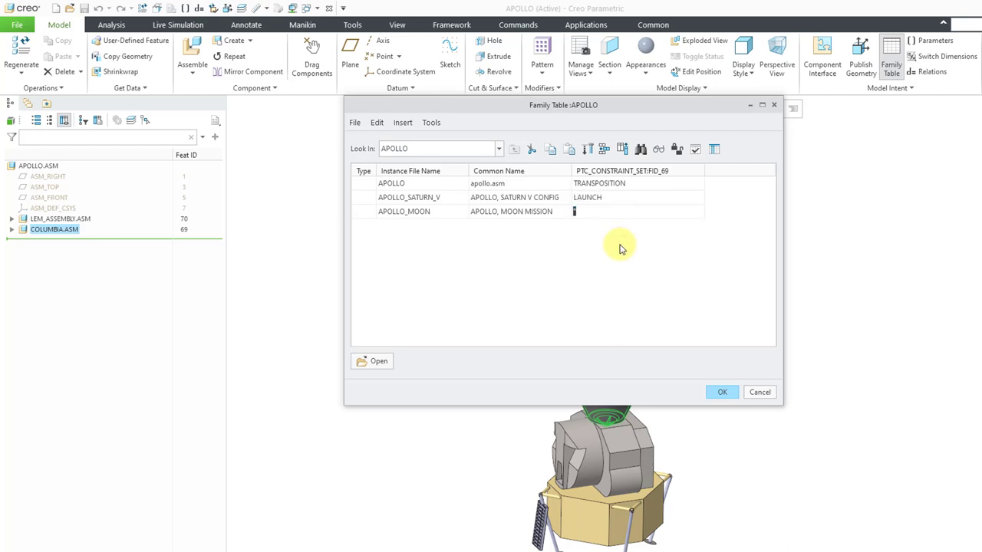
{"action": "type", "text": "TRANSPOSITION"}
Verify both family table instances, then select APOLLO_SATURN_V.
{"action": "left_click", "coordinate": [695, 149]}
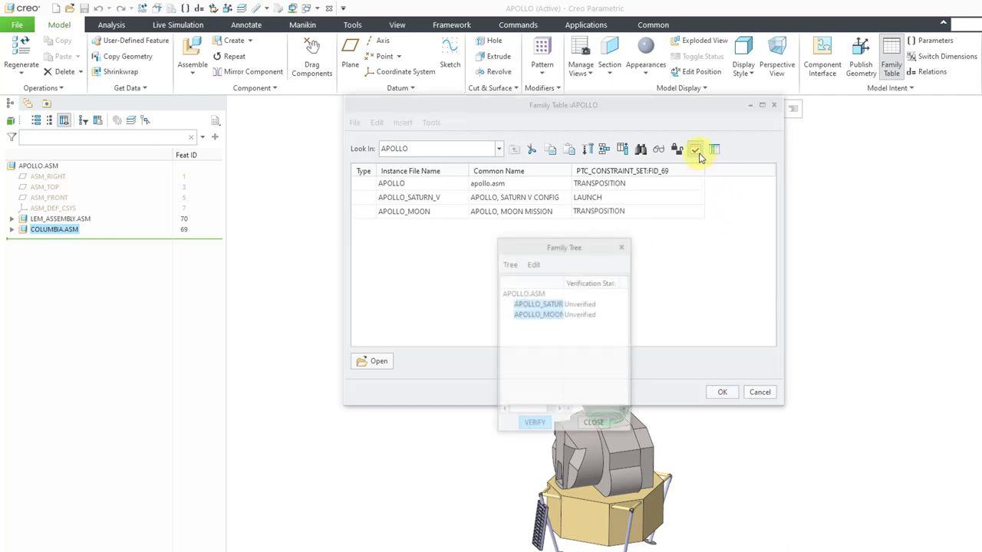
{"action": "left_click", "coordinate": [535, 423]}
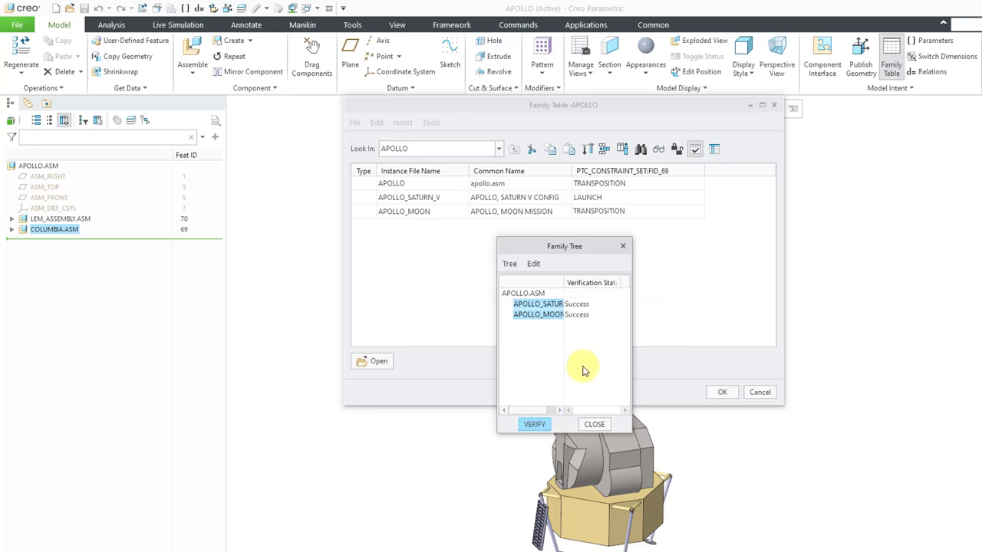
{"action": "left_click", "coordinate": [595, 425]}
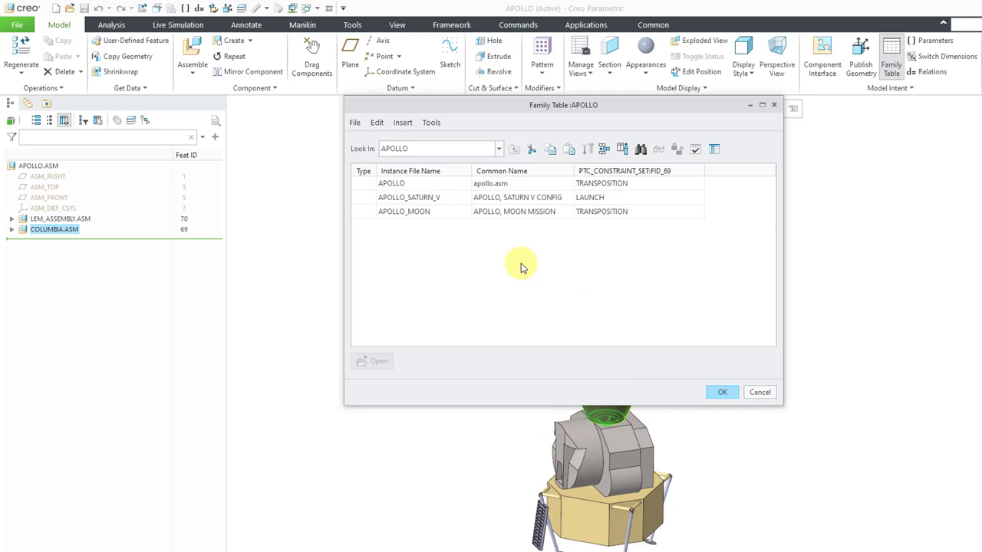
{"action": "left_click", "coordinate": [423, 199]}
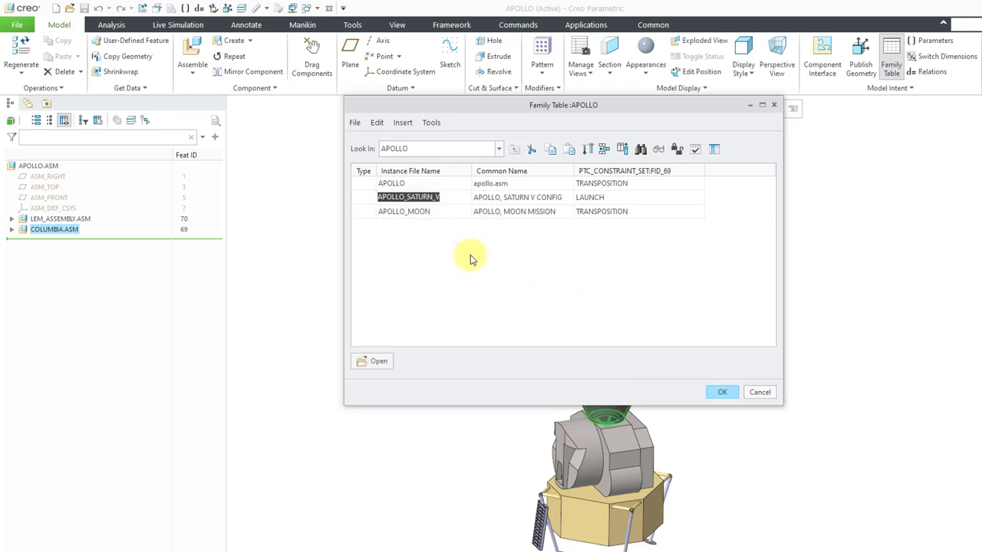
{"action": "left_click", "coordinate": [658, 150]}
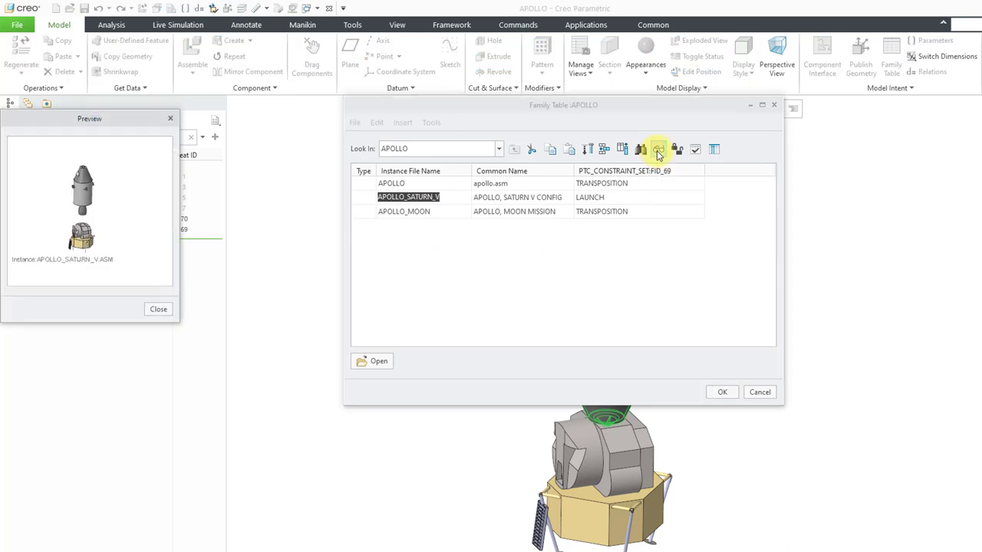
{"action": "scroll", "coordinate": [84, 197], "scroll_direction": "down", "scroll_amount": 1}
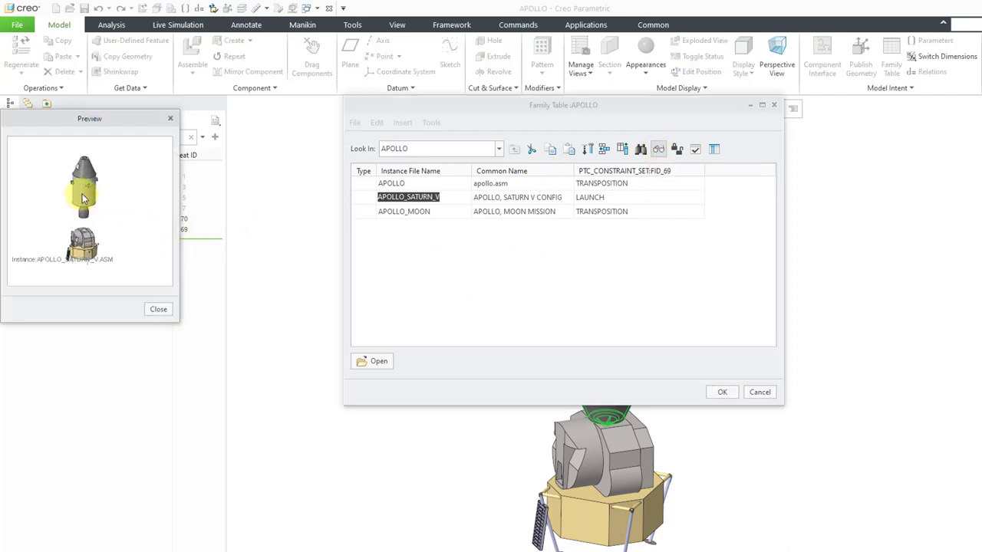
{"action": "scroll", "coordinate": [84, 198], "scroll_direction": "down", "scroll_amount": 1}
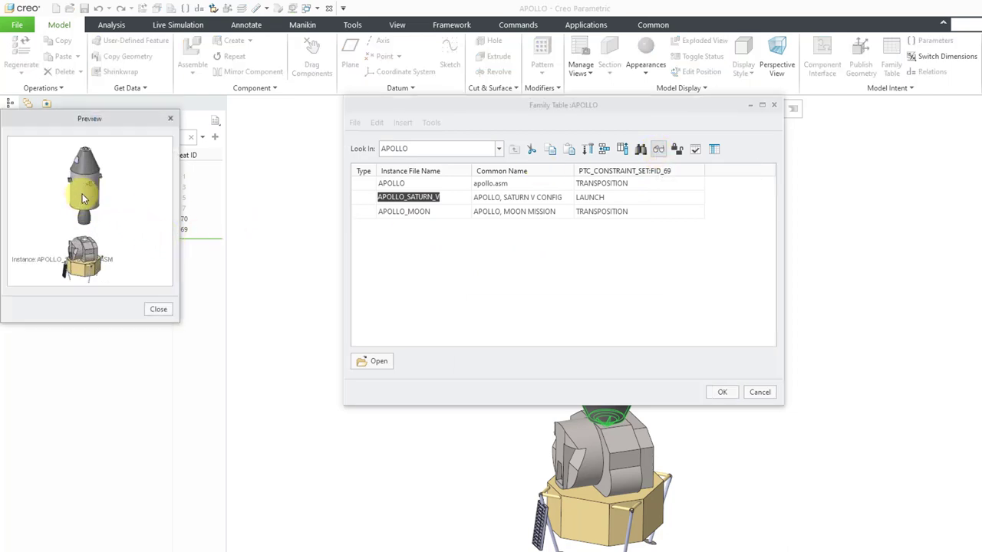
{"action": "left_click", "coordinate": [159, 309]}
{"action": "left_click", "coordinate": [427, 212]}
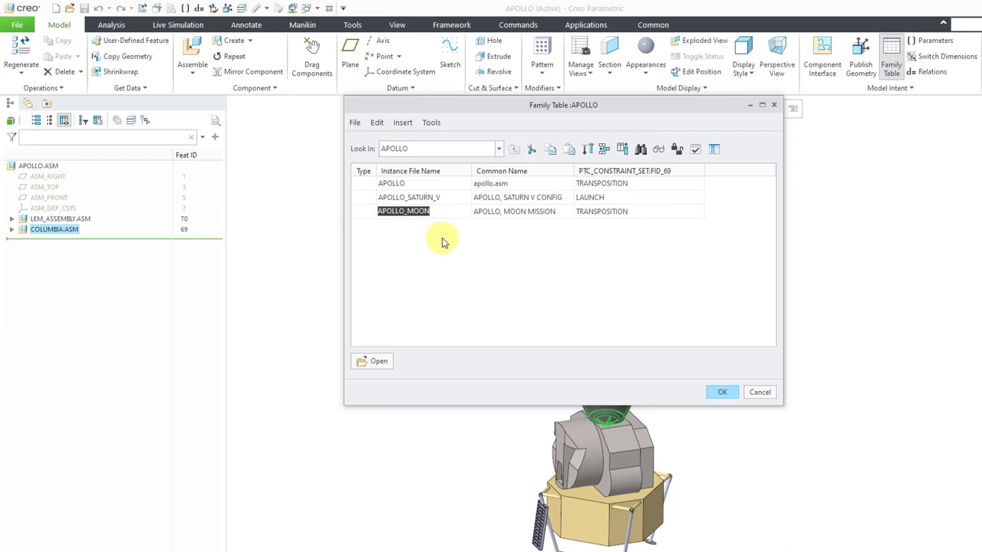
{"action": "left_click", "coordinate": [658, 150]}
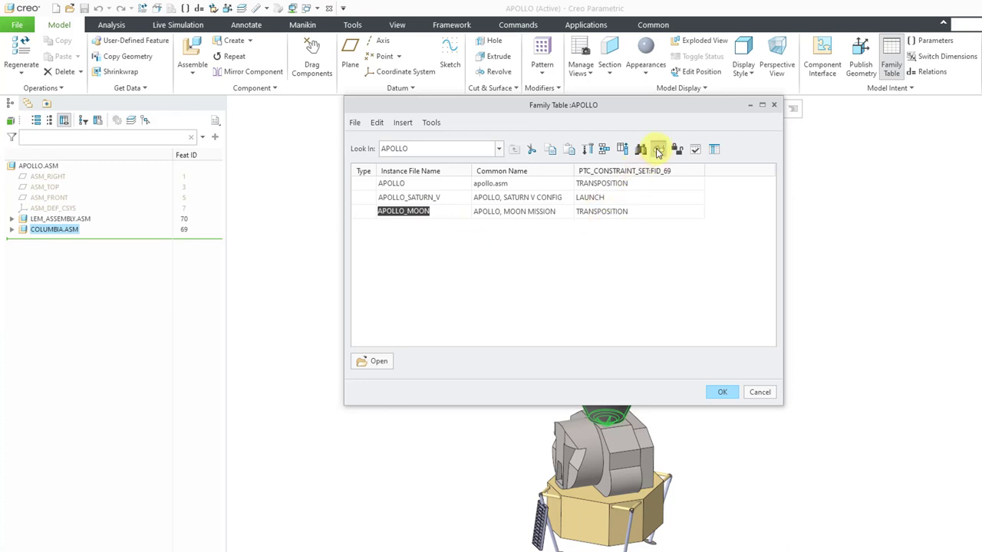
{"action": "scroll", "coordinate": [75, 199], "scroll_direction": "down", "scroll_amount": 5}
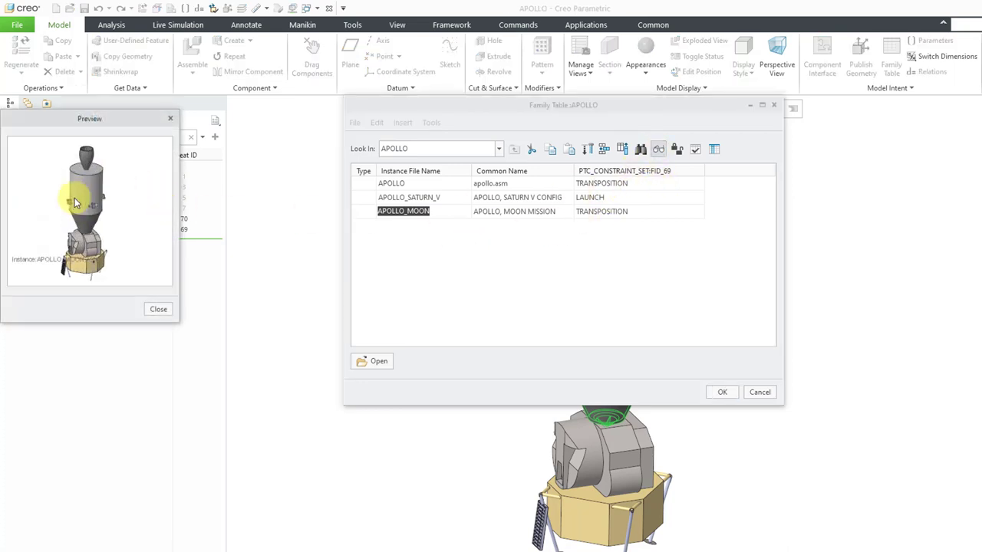
{"action": "middle_click_drag", "start_coordinate": [75, 201], "coordinate": [125, 202]}
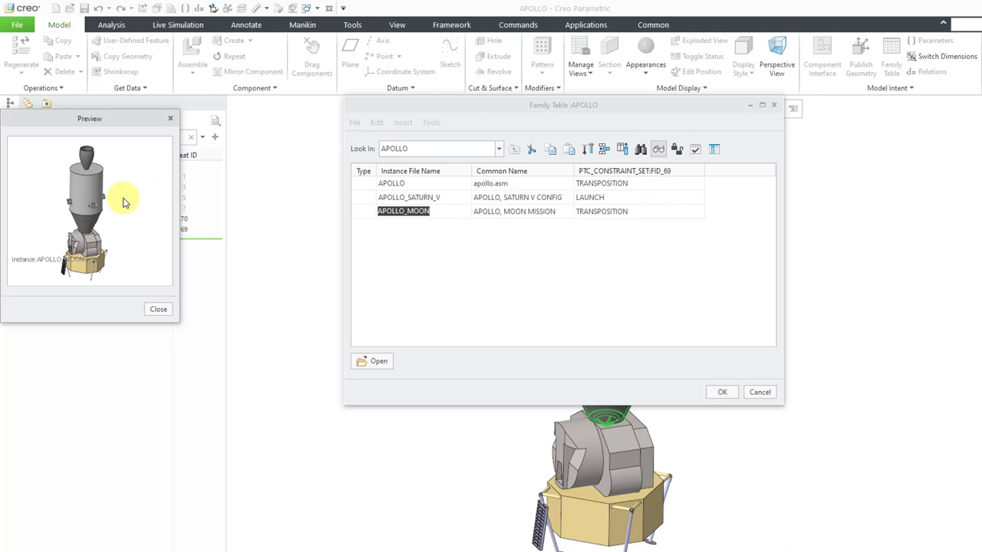
{"action": "left_click", "coordinate": [158, 309]}
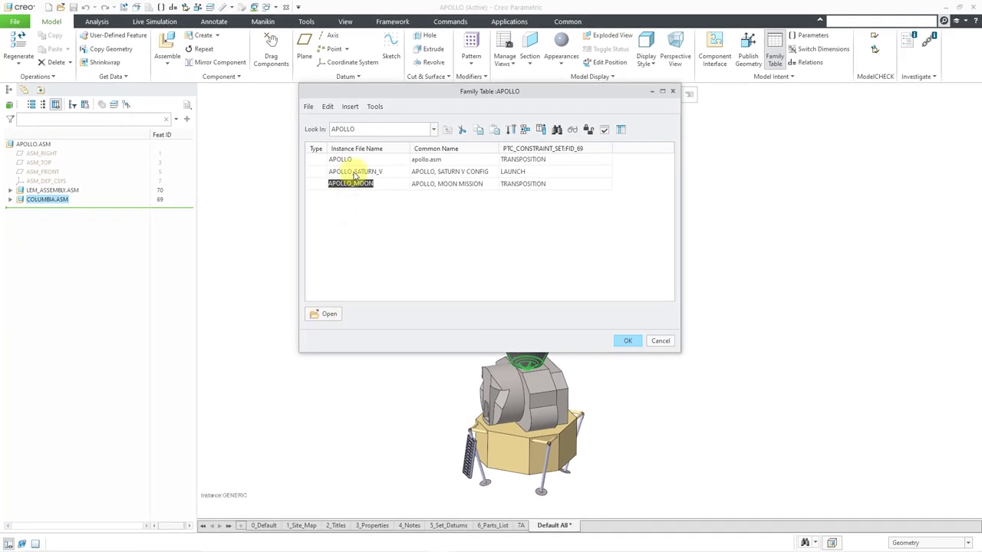
Open APOLLO_SATURN_V in its own window, then switch back to the APOLLO.ASM window.
{"action": "left_click", "coordinate": [354, 172]}
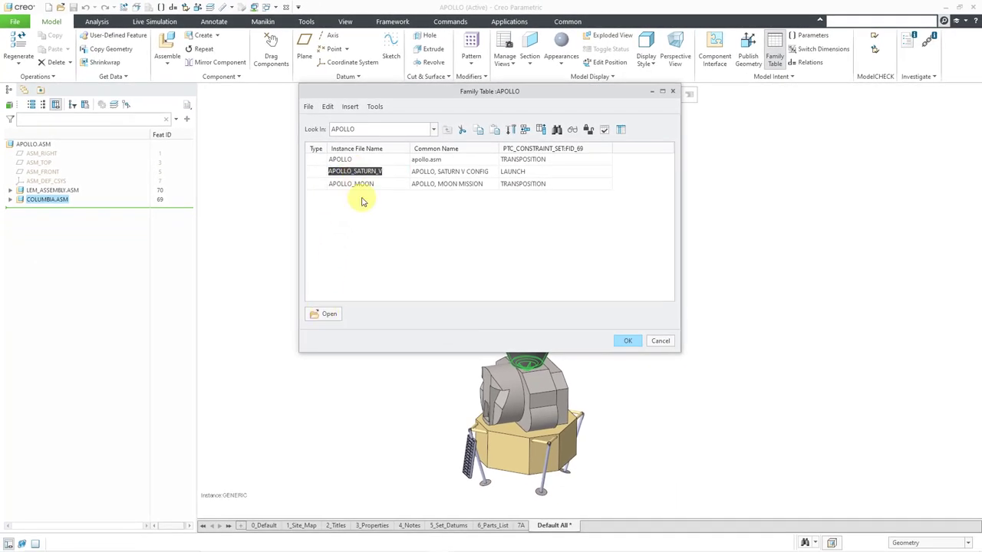
{"action": "left_click", "coordinate": [325, 315]}
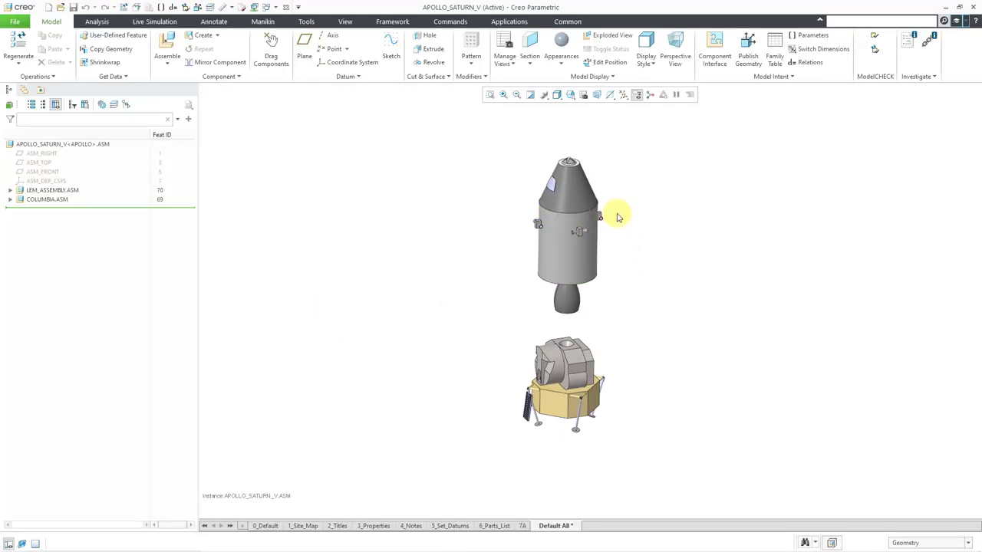
{"action": "scroll", "coordinate": [618, 217], "scroll_direction": "up", "scroll_amount": 2}
{"action": "scroll", "coordinate": [619, 215], "scroll_direction": "down", "scroll_amount": 1}
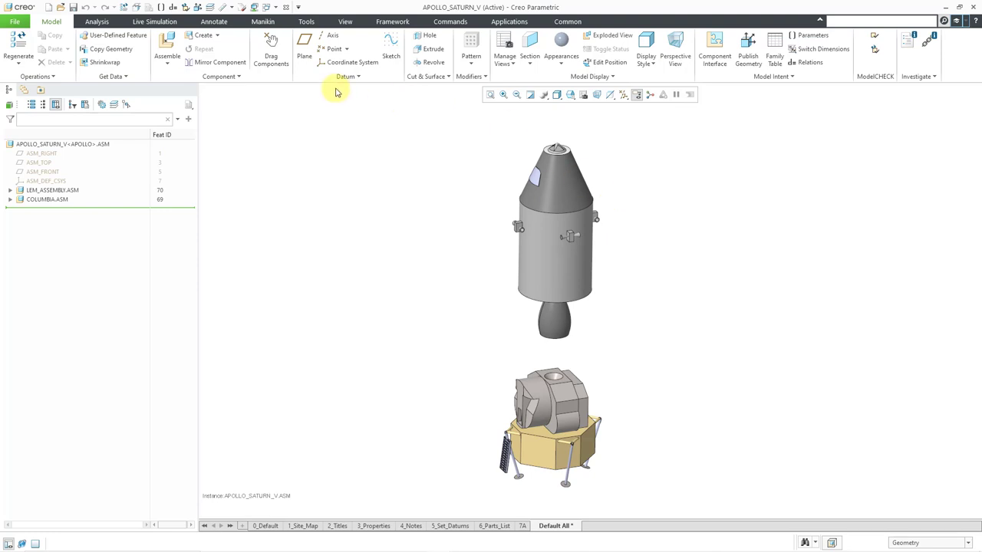
{"action": "left_click", "coordinate": [273, 7]}
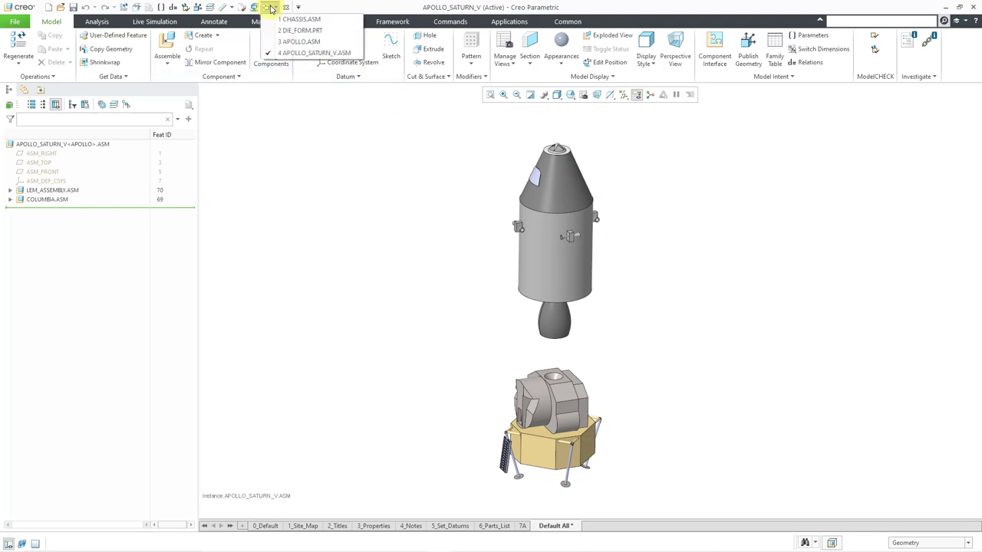
{"action": "left_click", "coordinate": [299, 42]}
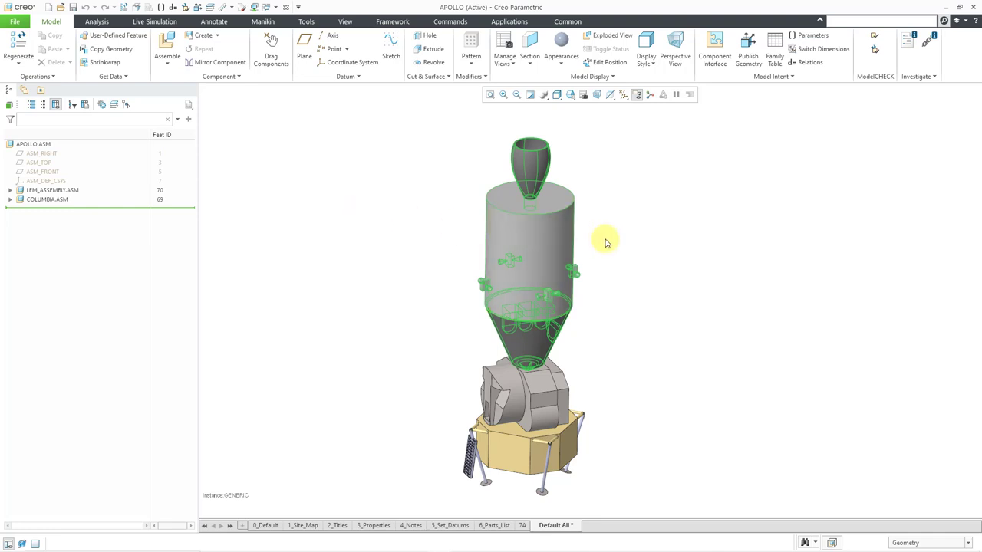
{"action": "left_click", "coordinate": [642, 184]}
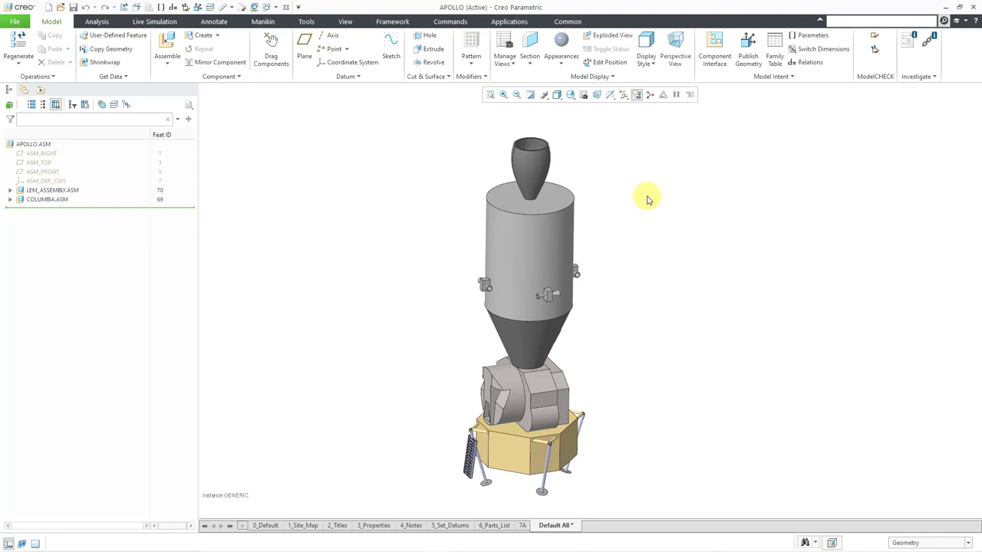